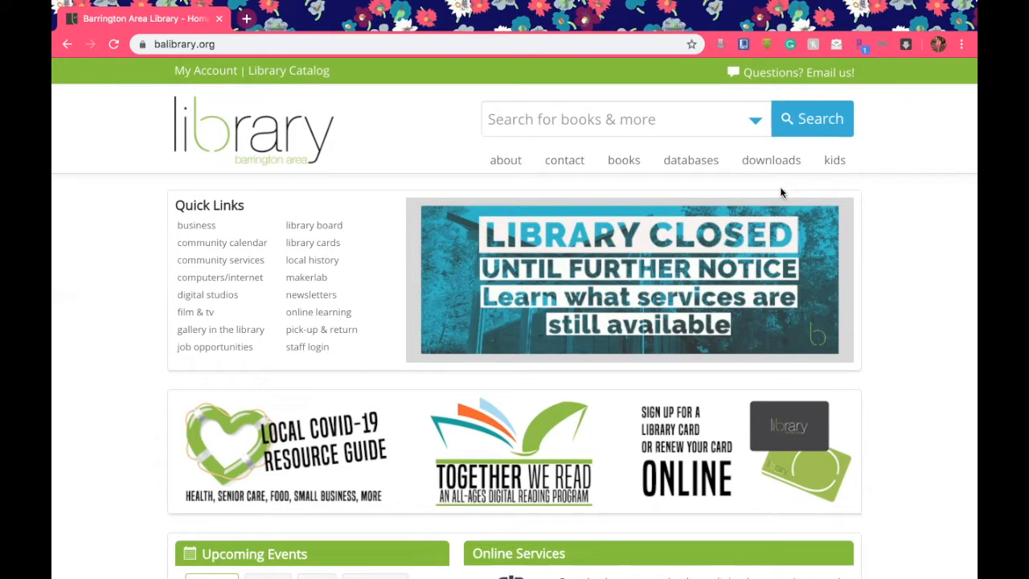
Open the library's list of databases and go to the Business and Careers category
left_click(682, 165)
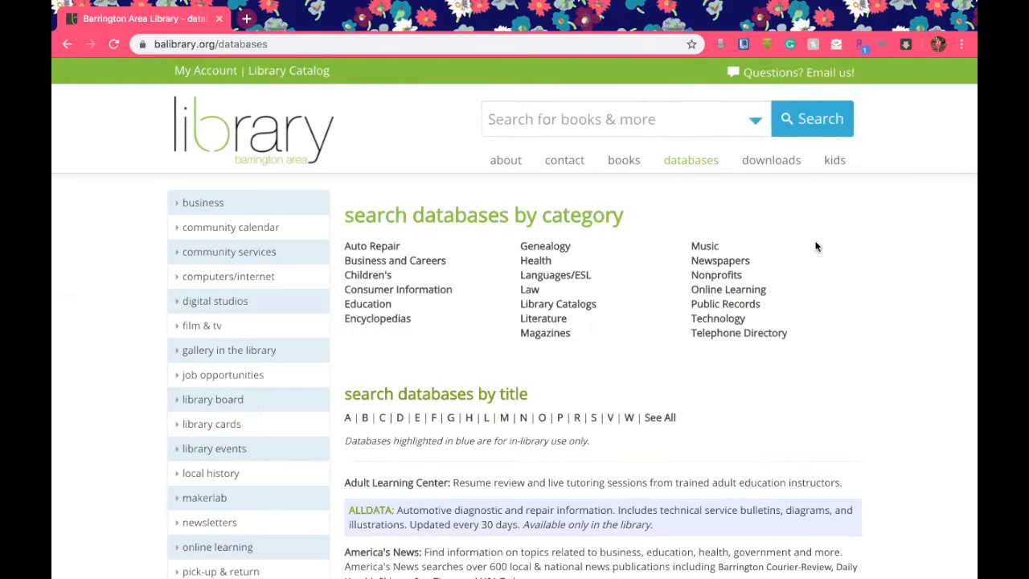
scroll(841, 371, "down", 3)
scroll(842, 371, "down", 3)
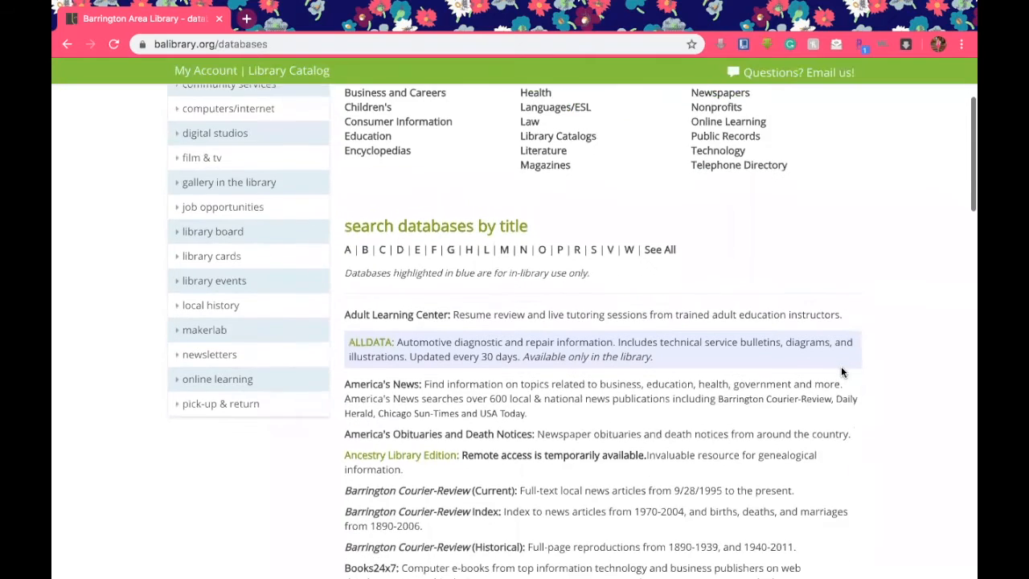
scroll(841, 371, "up", 2)
scroll(841, 372, "up", 2)
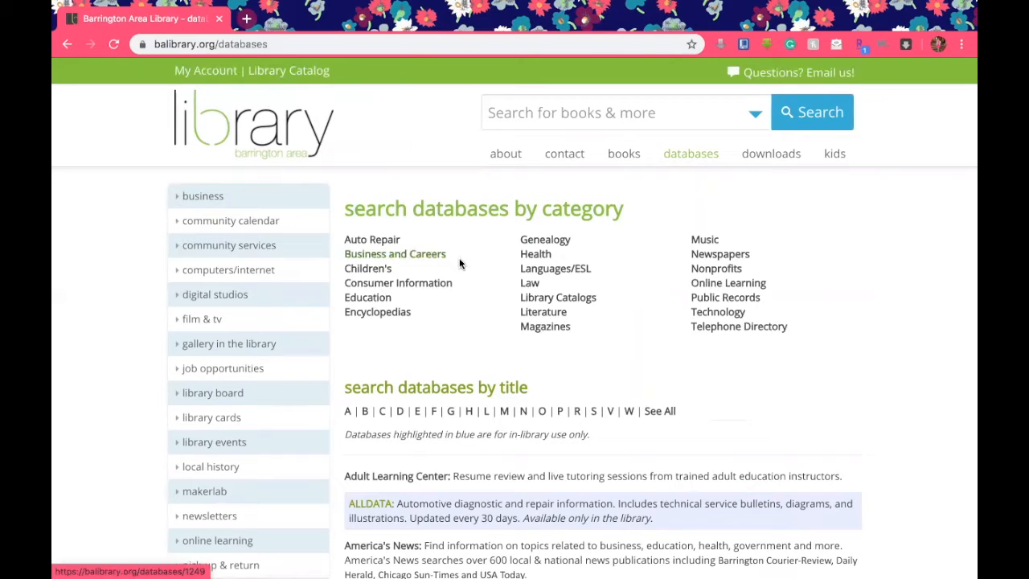
left_click(419, 257)
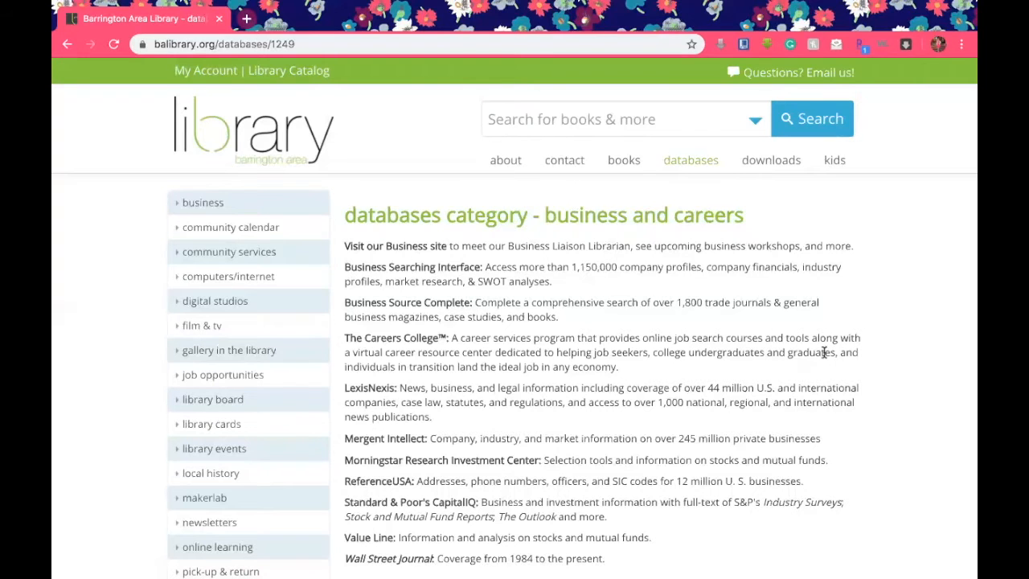
Open the ReferenceUSA database from the Business and Careers list
scroll(825, 352, "down", 1)
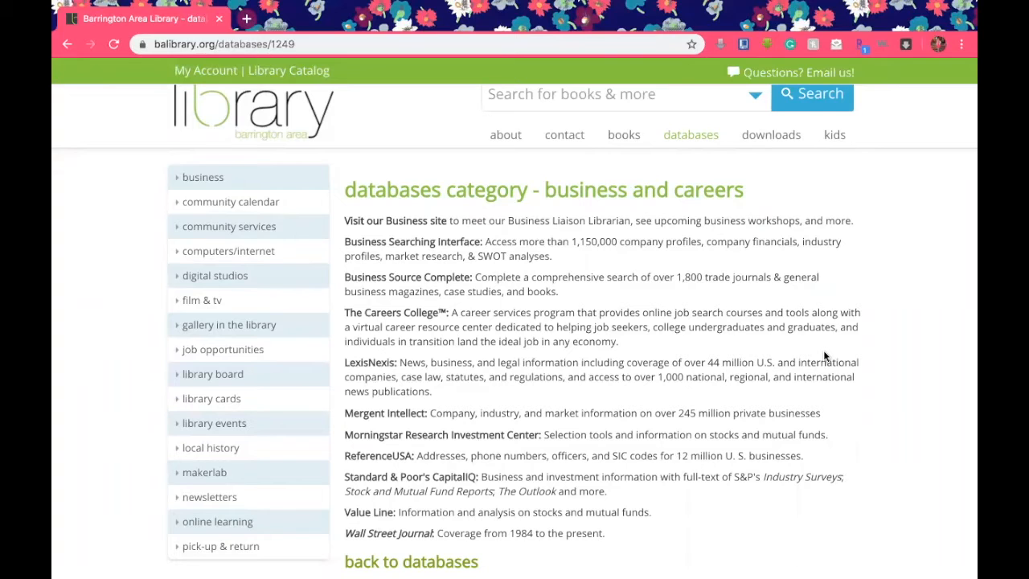
scroll(823, 356, "down", 1)
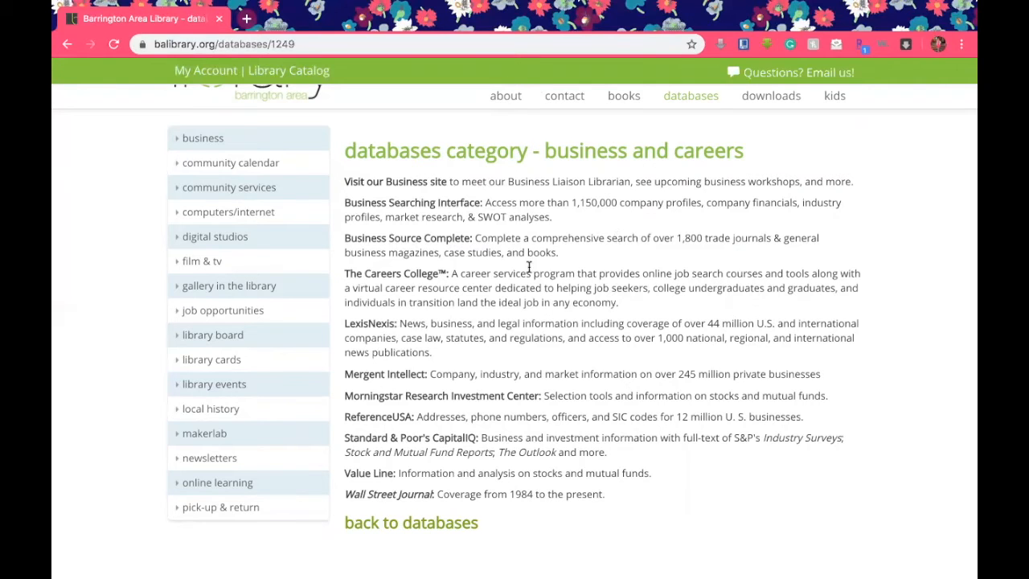
left_click(373, 418)
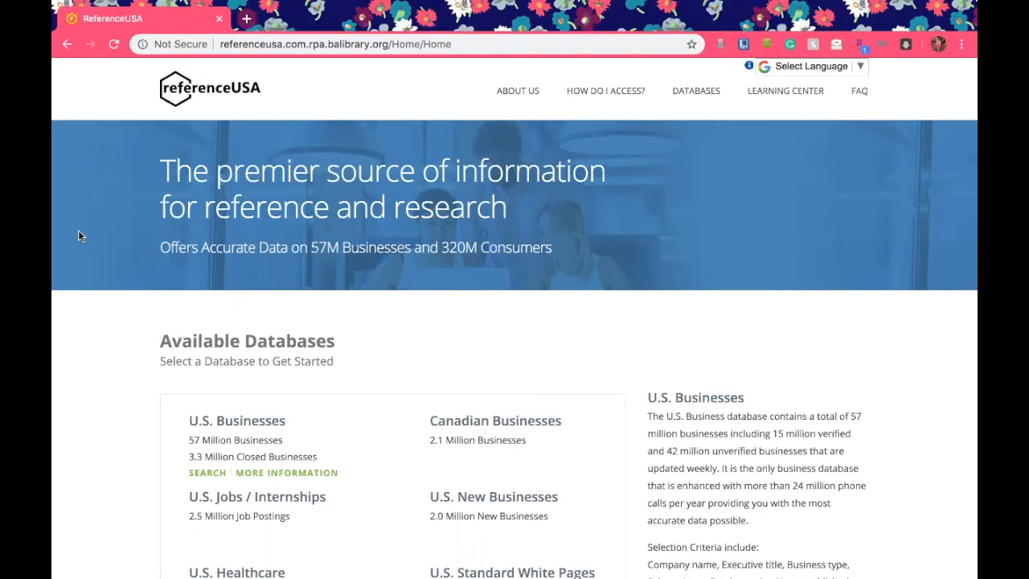
Open the U.S. Businesses database and switch to its Advanced Search
scroll(78, 231, "down", 2)
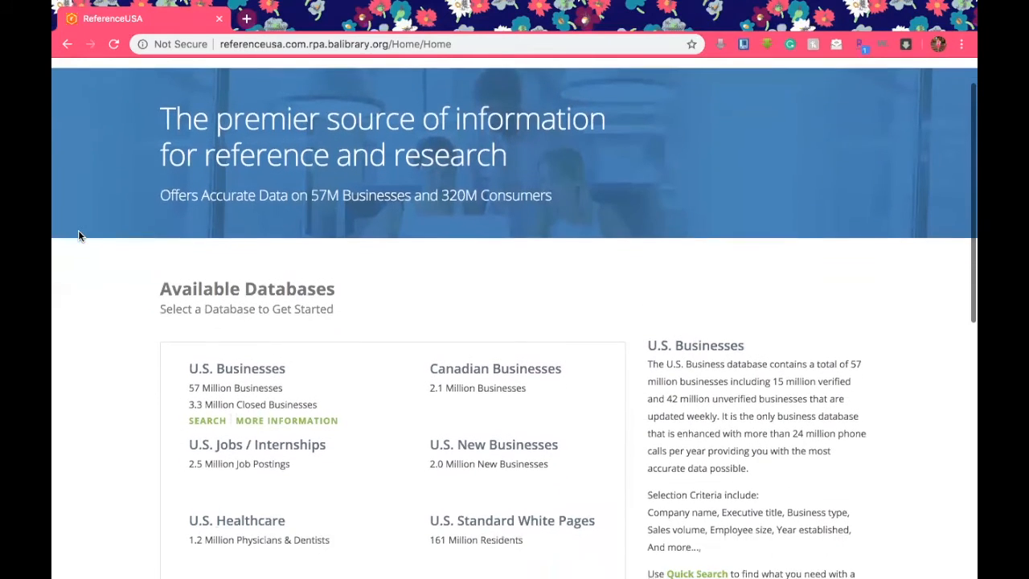
scroll(78, 235, "down", 2)
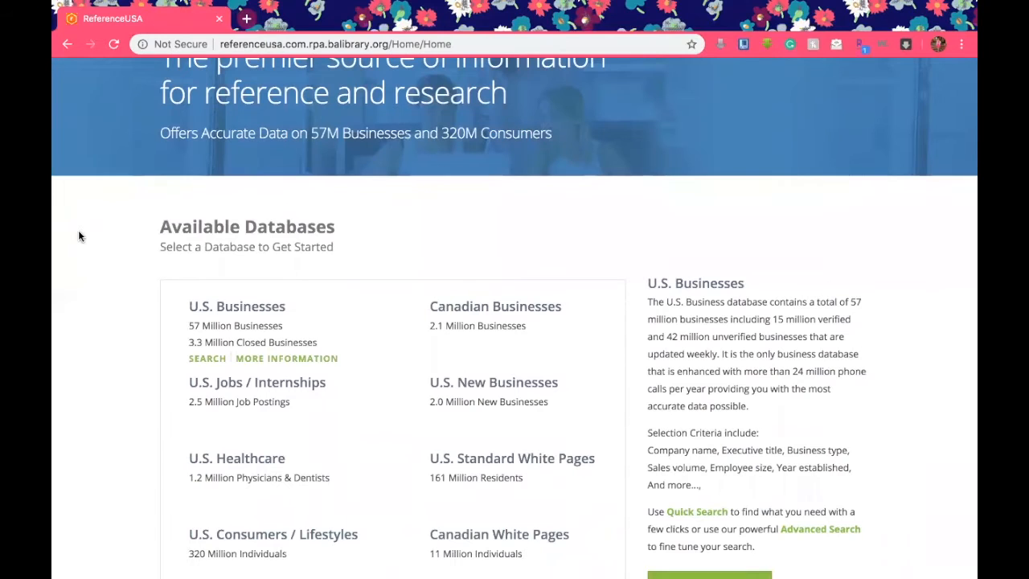
scroll(78, 236, "down", 2)
scroll(78, 236, "down", 2)
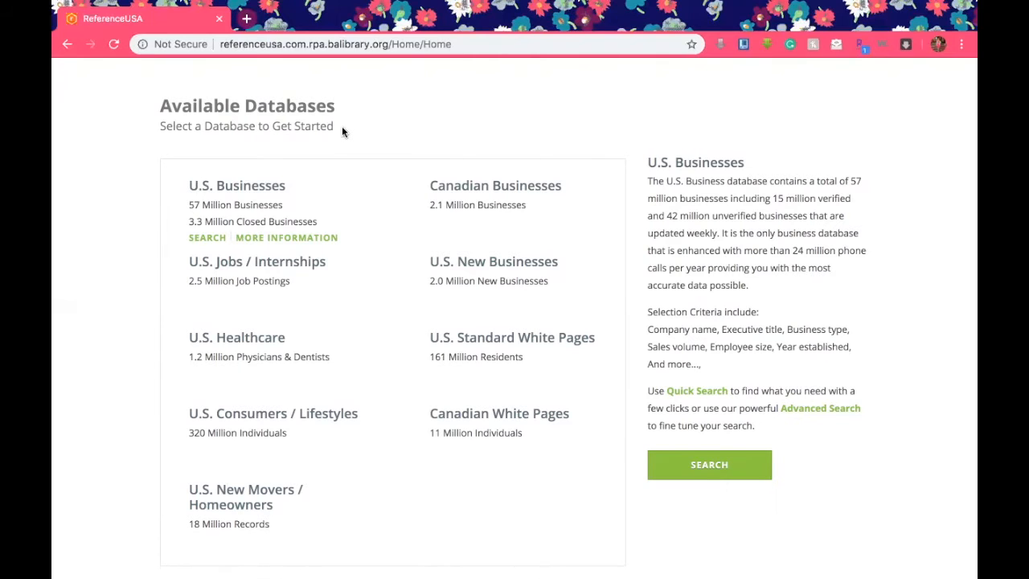
left_click(243, 189)
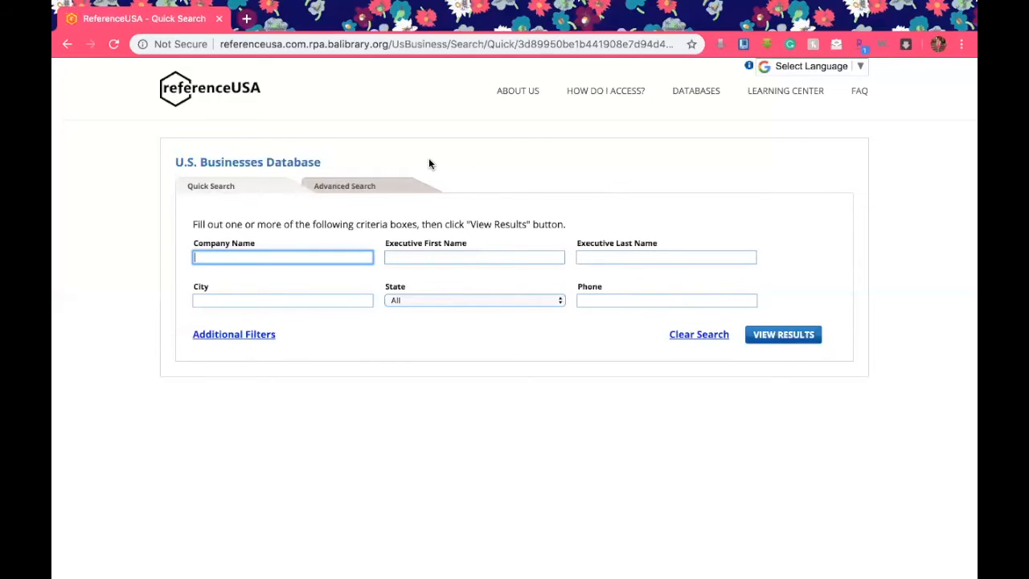
left_click(344, 187)
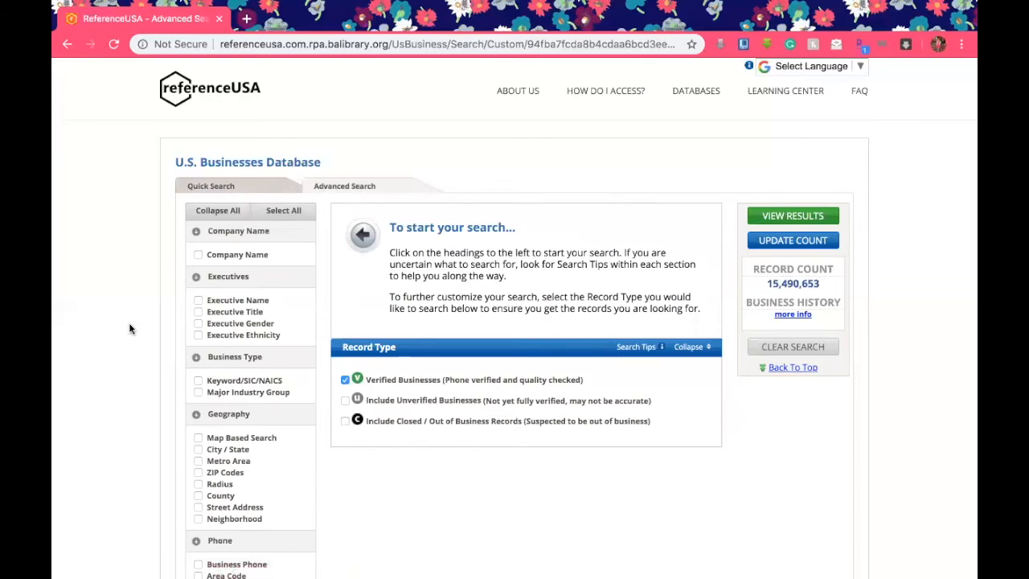
Examine the available Advanced Search criteria, from Company Name and Executives through Special Selects and Exclusions
scroll(129, 328, "down", 1)
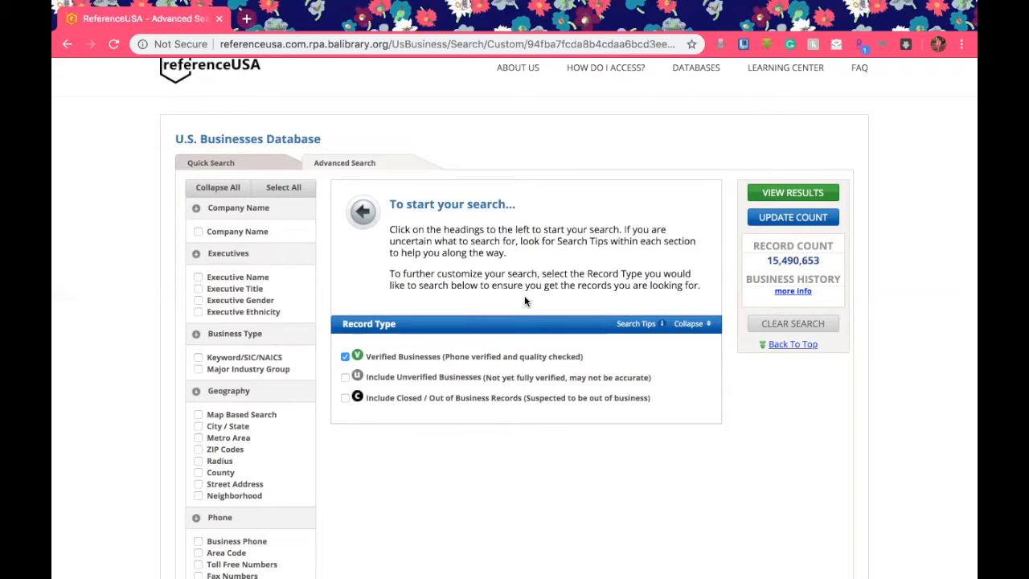
scroll(688, 437, "down", 2)
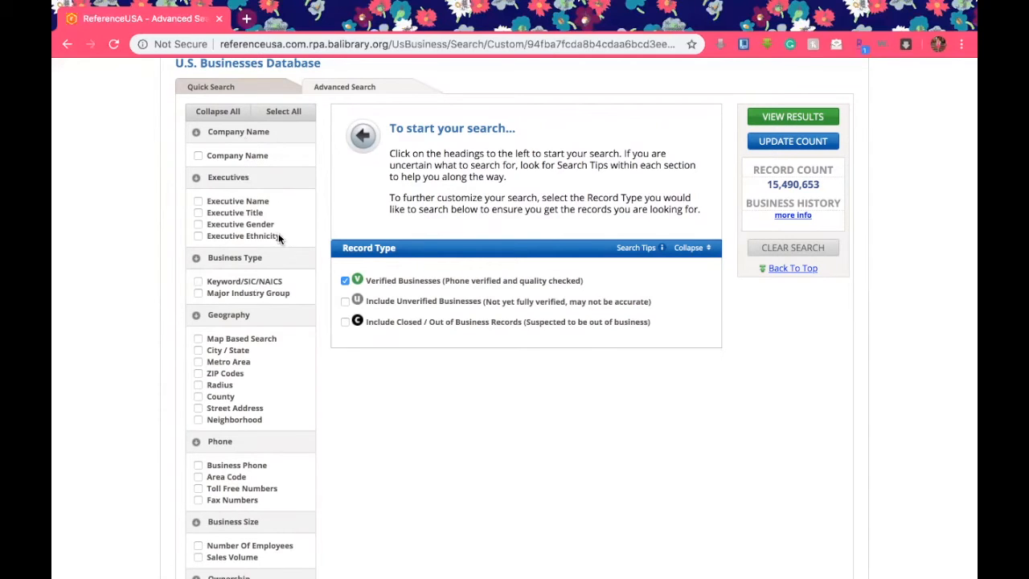
scroll(100, 279, "down", 2)
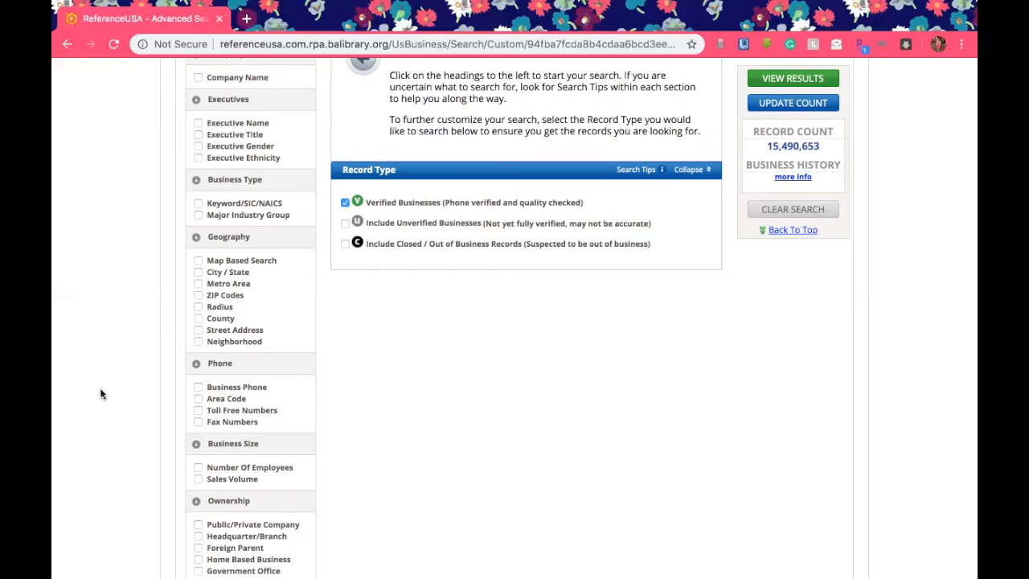
scroll(166, 324, "down", 5)
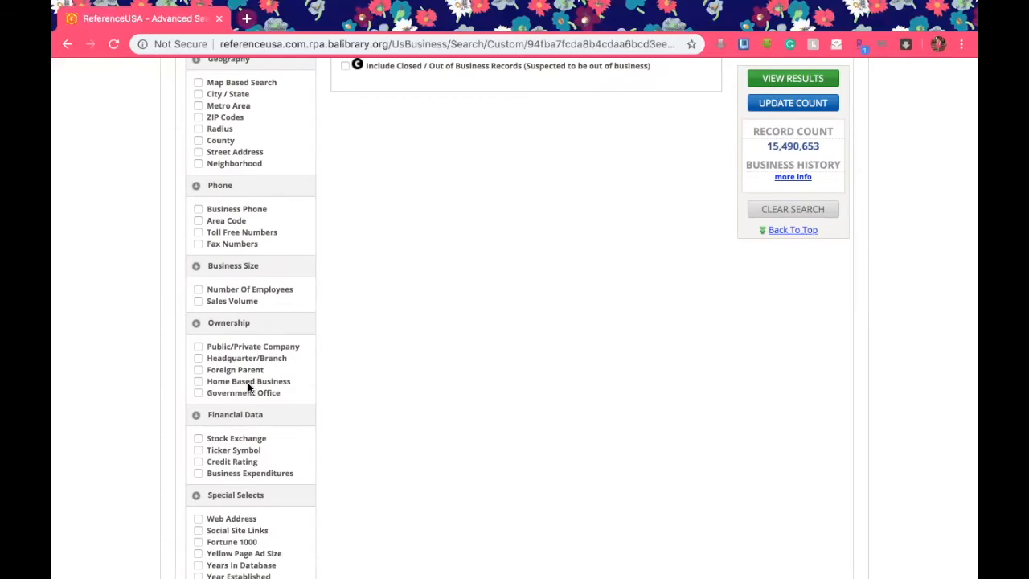
scroll(365, 300, "down", 3)
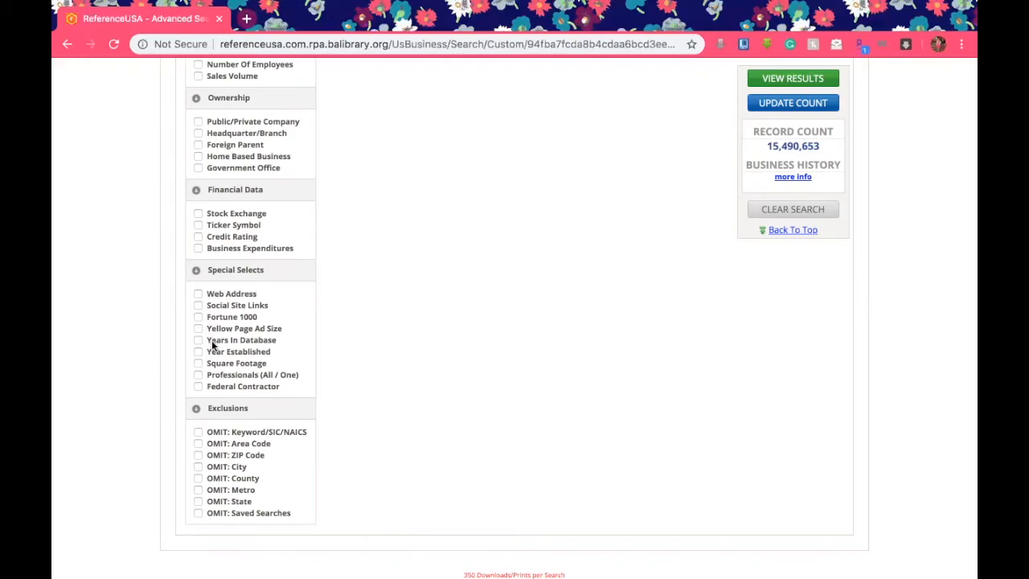
scroll(223, 369, "down", 1)
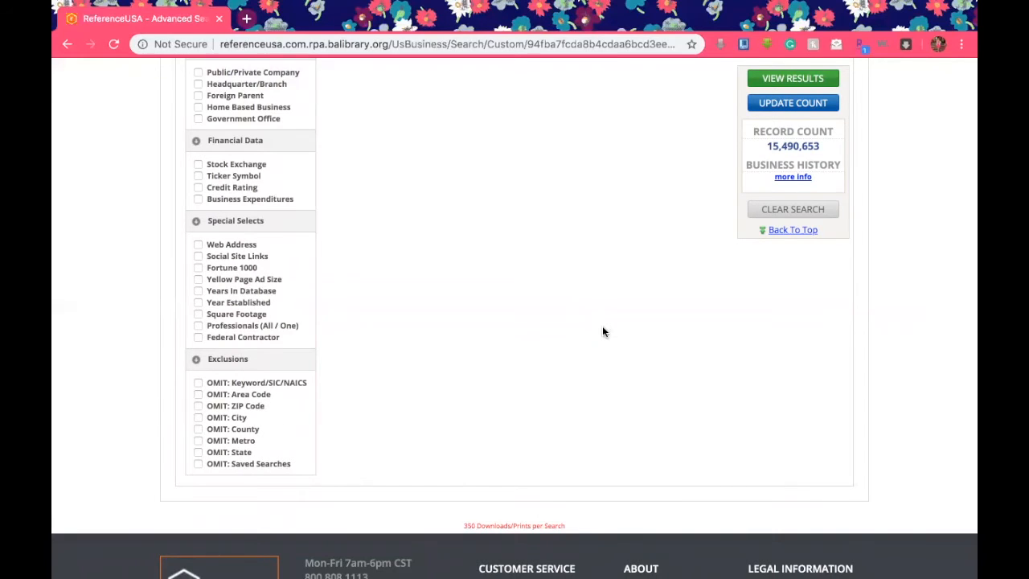
scroll(602, 326, "up", 3)
scroll(410, 239, "up", 8)
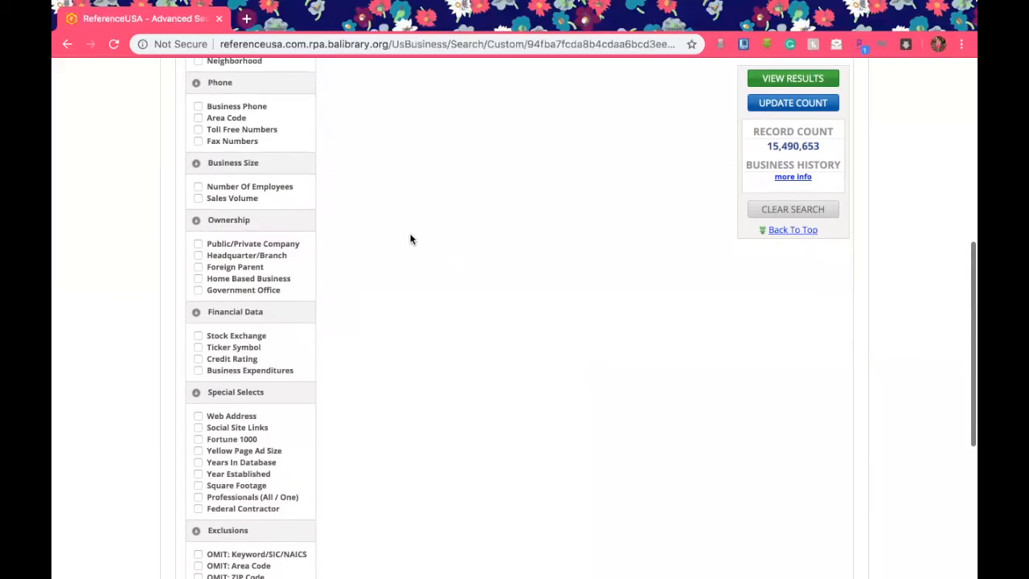
scroll(411, 239, "up", 4)
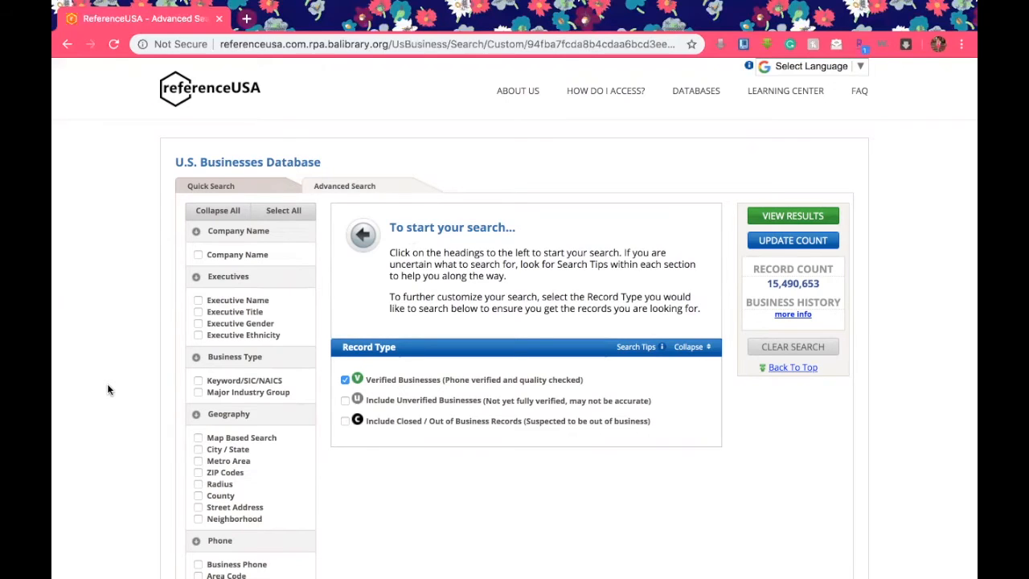
Add a ZIP Codes criterion with 60010 and update the record count
scroll(211, 438, "down", 1)
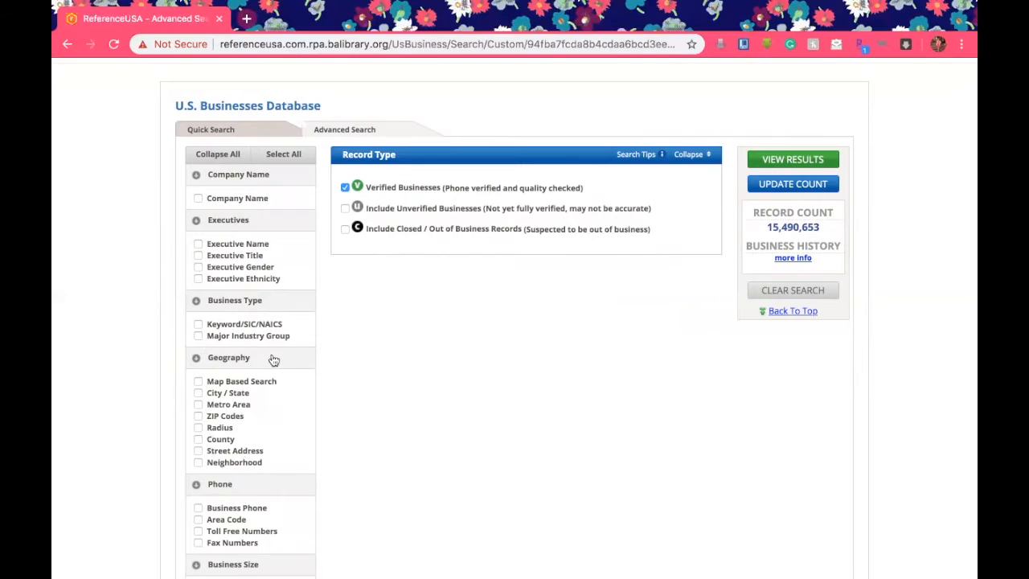
left_click(196, 415)
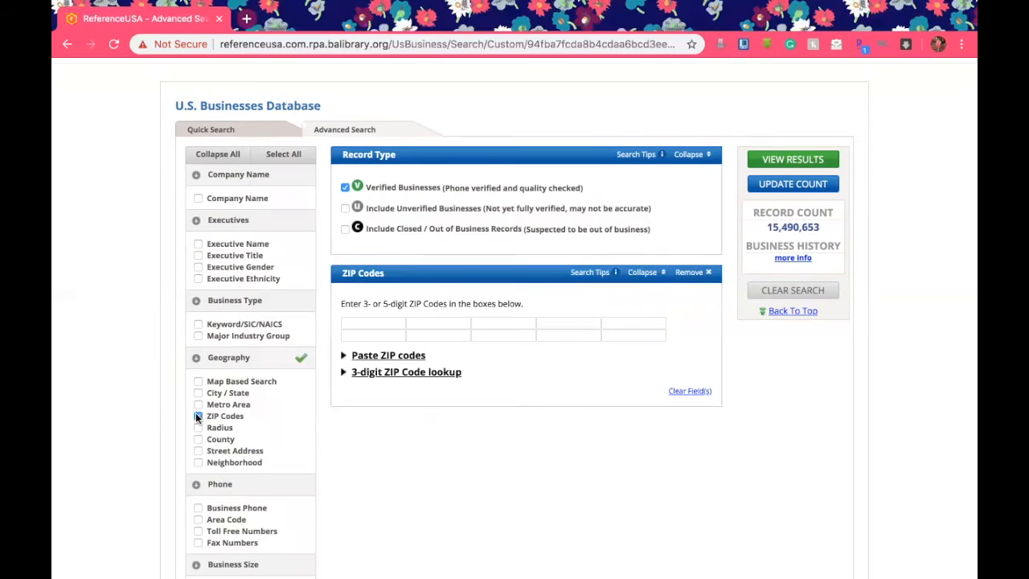
left_click(370, 322)
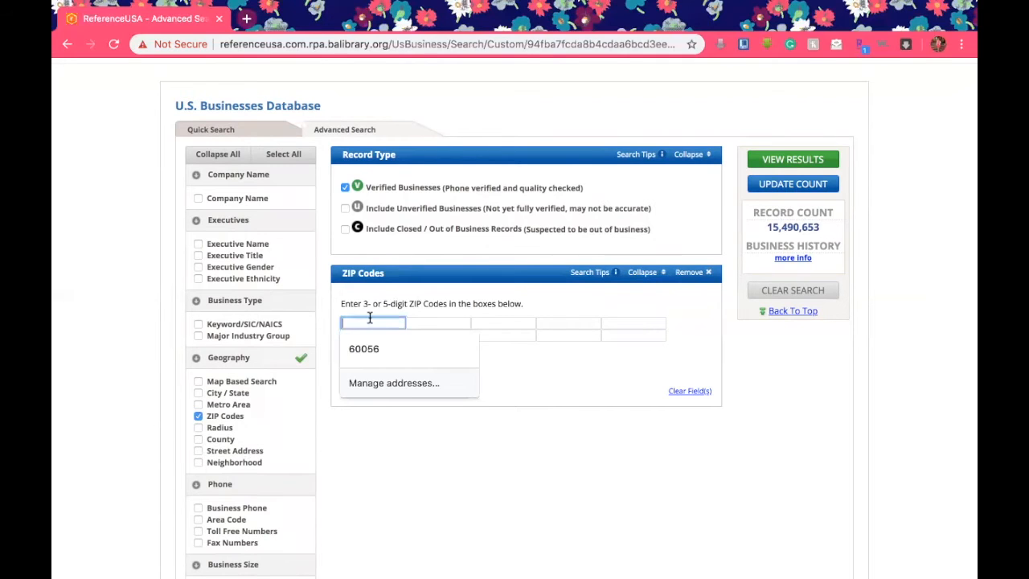
type("60010")
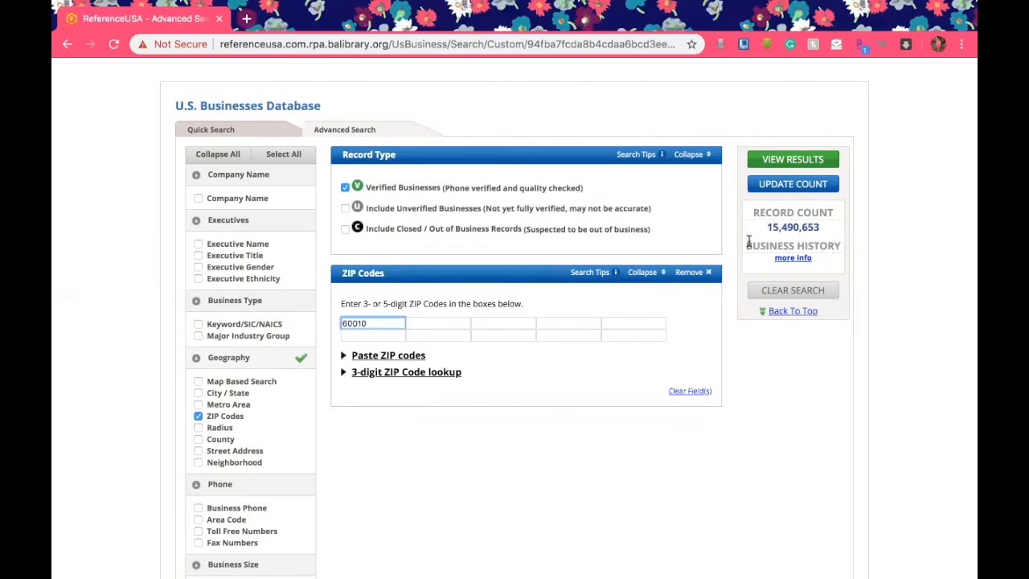
left_click(802, 185)
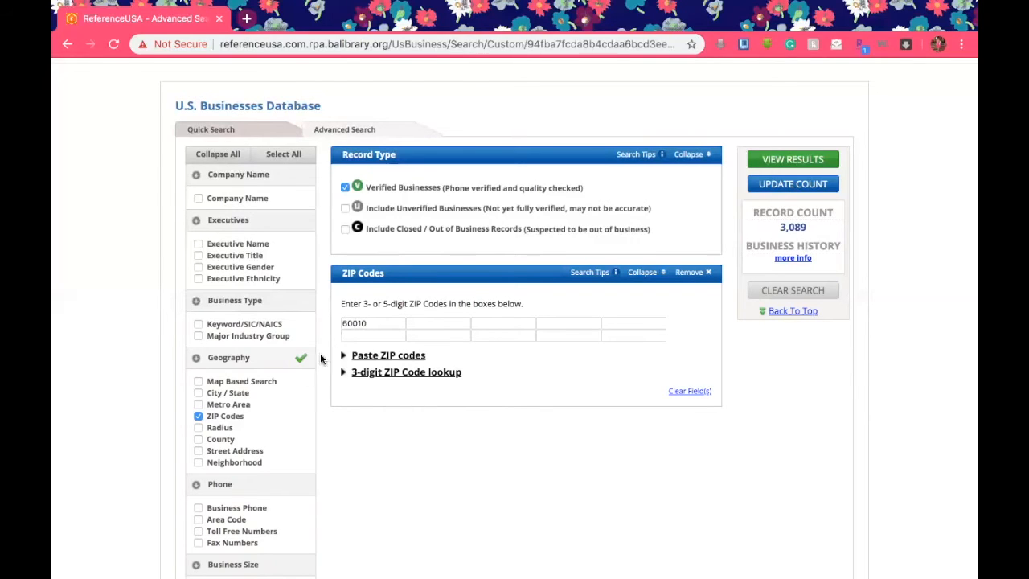
left_click(198, 428)
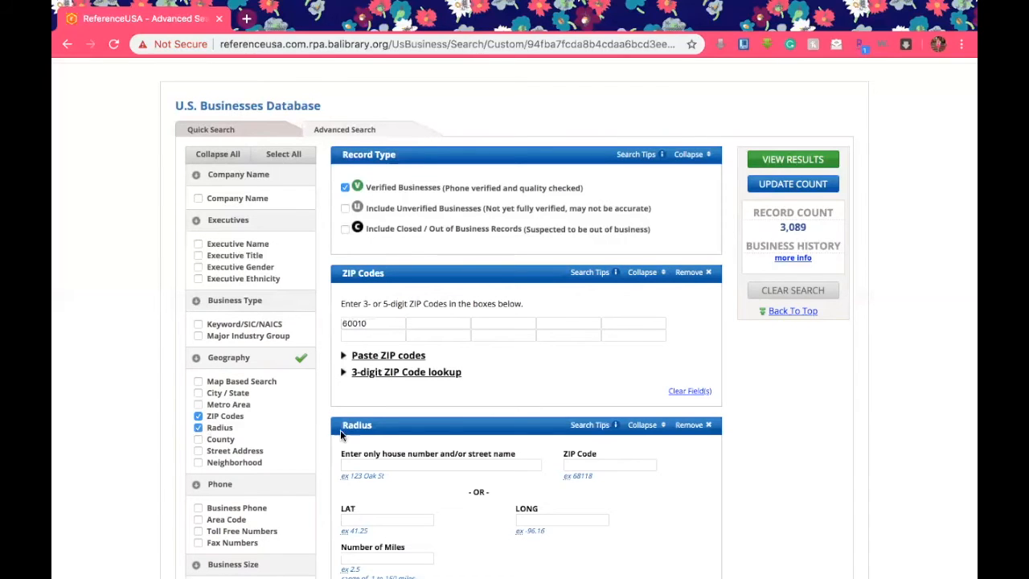
scroll(469, 453, "down", 3)
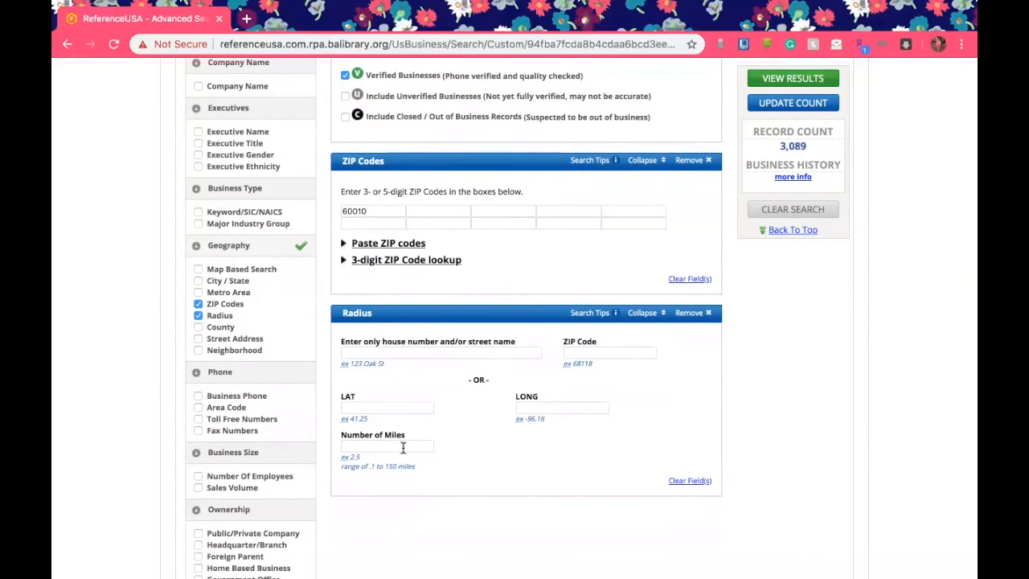
left_click(354, 446)
left_click(639, 345)
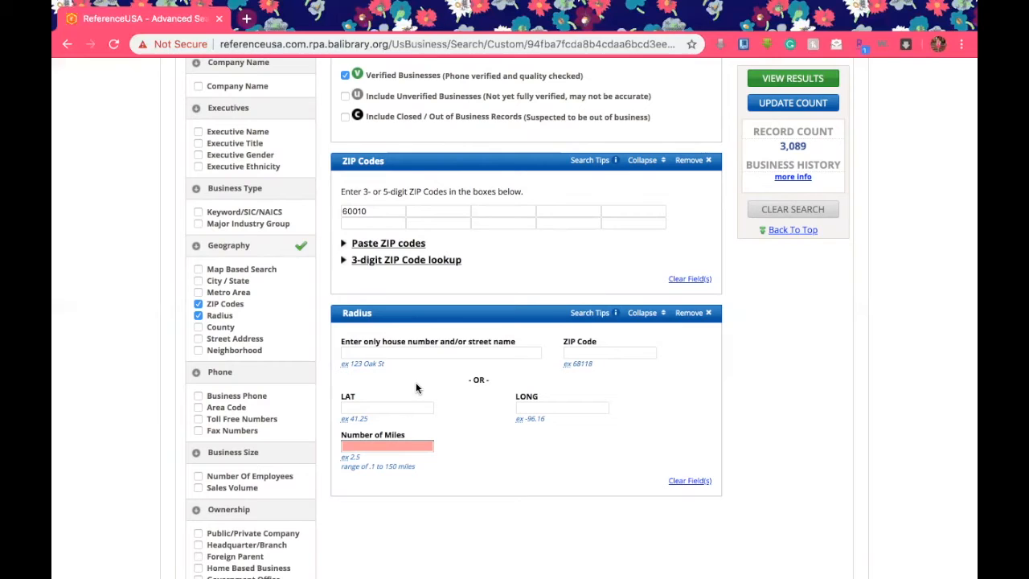
scroll(416, 388, "up", 3)
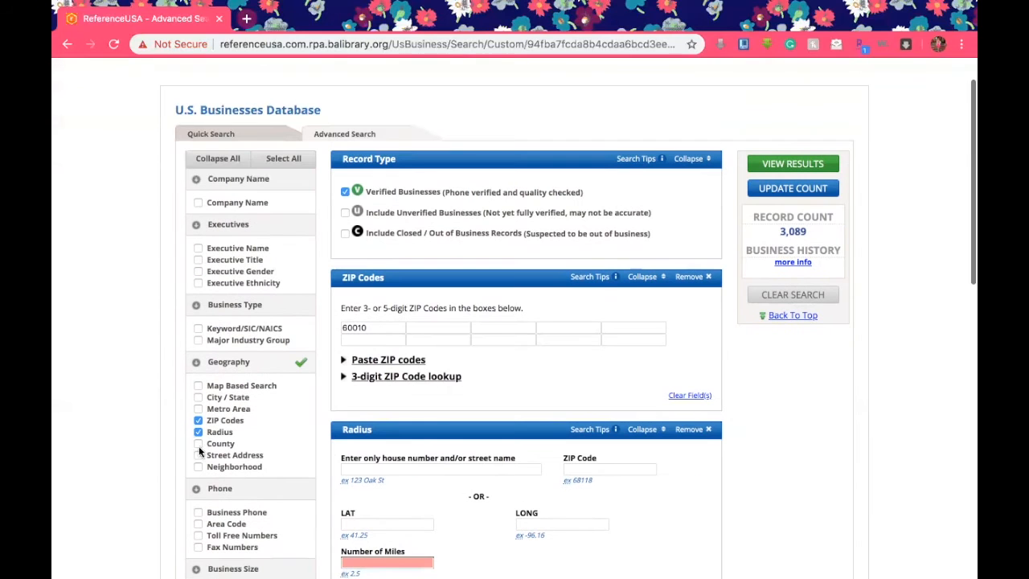
left_click(198, 432)
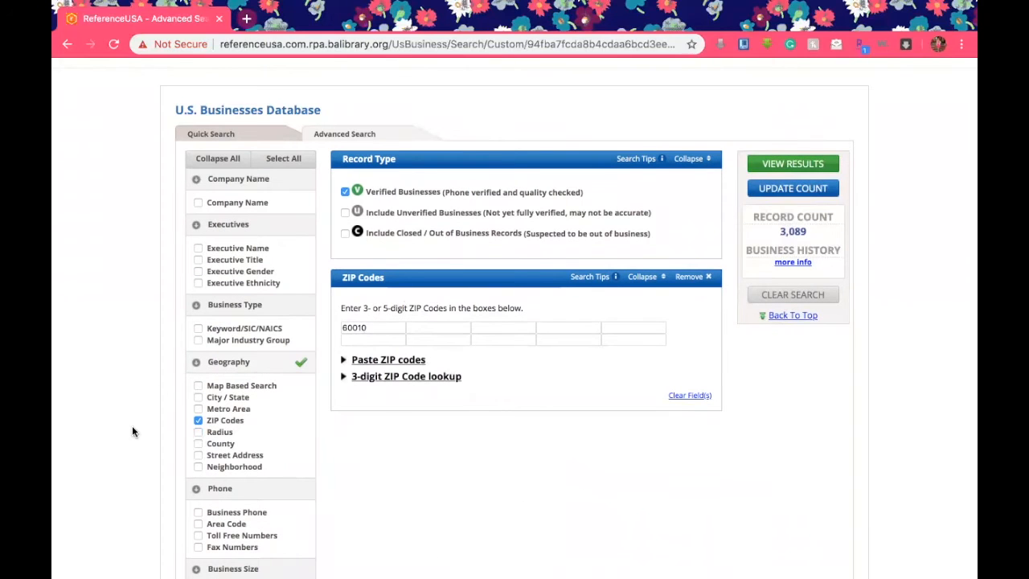
Add the Keyword/SIC/NAICS criterion, search all SICs for "greeting cards", and browse the matches
scroll(132, 425, "up", 2)
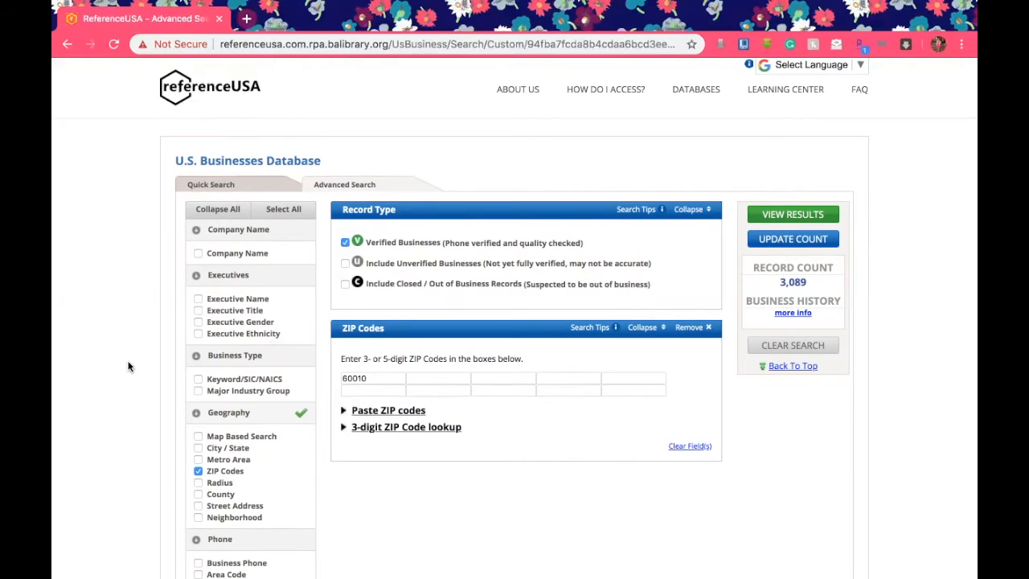
scroll(810, 261, "down", 1)
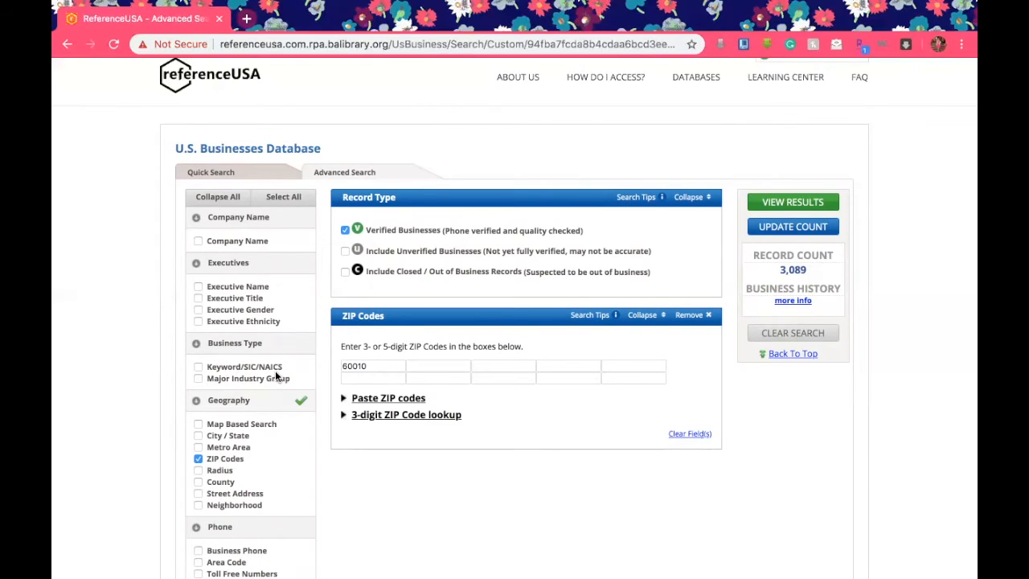
left_click(199, 370)
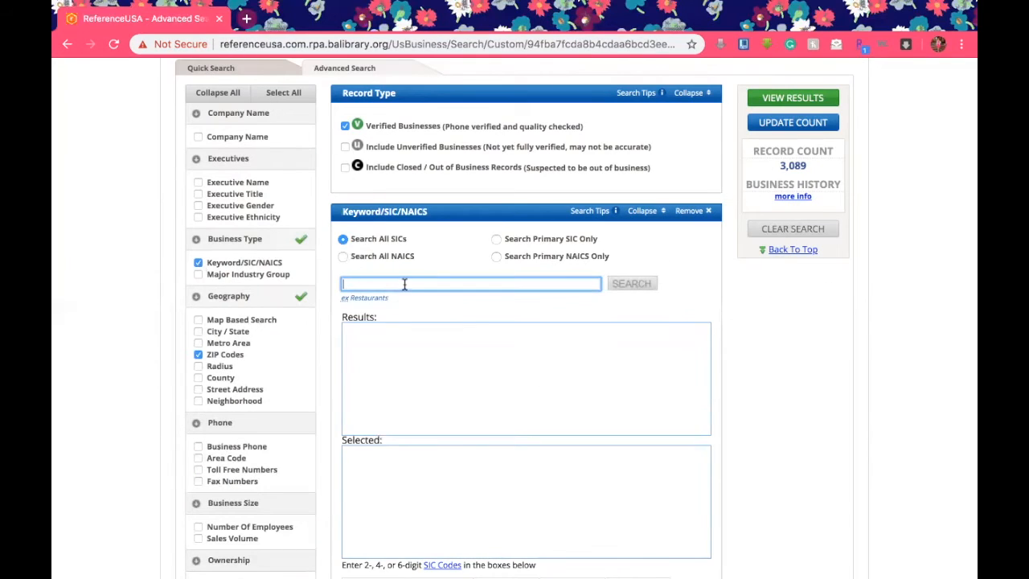
type("greeting cards")
left_click(632, 285)
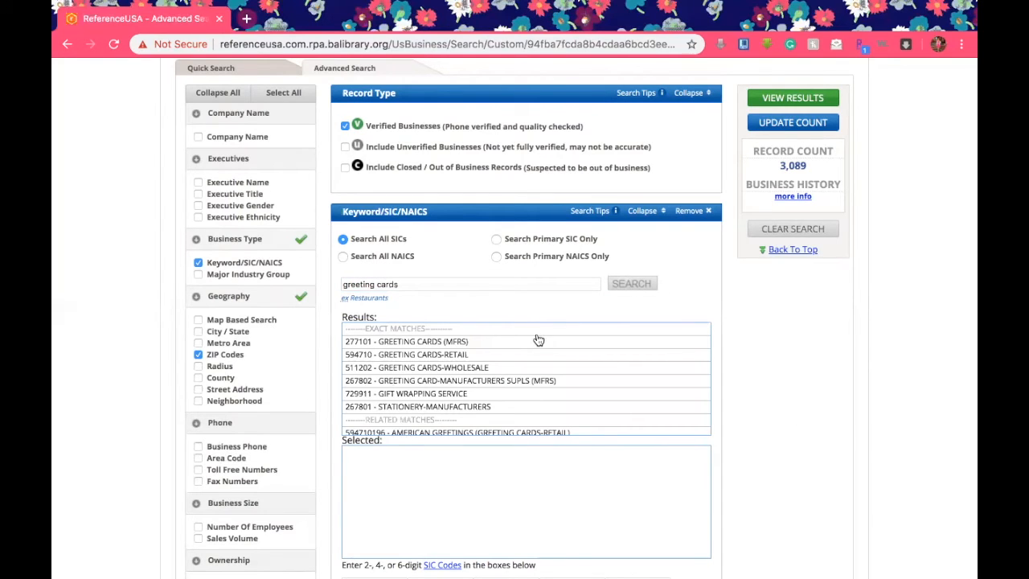
scroll(533, 400, "down", 2)
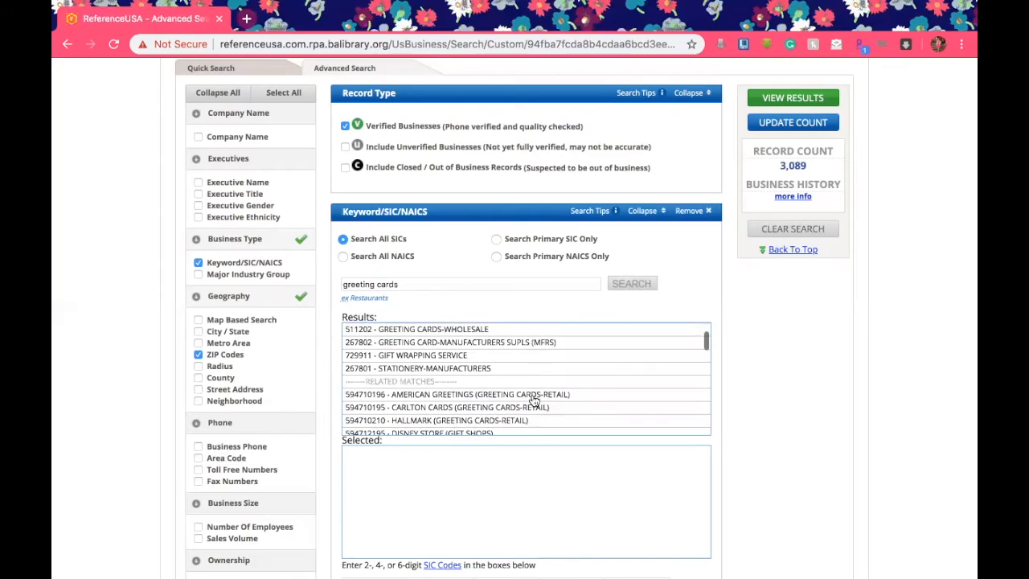
Add SIC code 594710 - Greeting Cards-Retail to the selected business types and update the record count
scroll(533, 401, "up", 2)
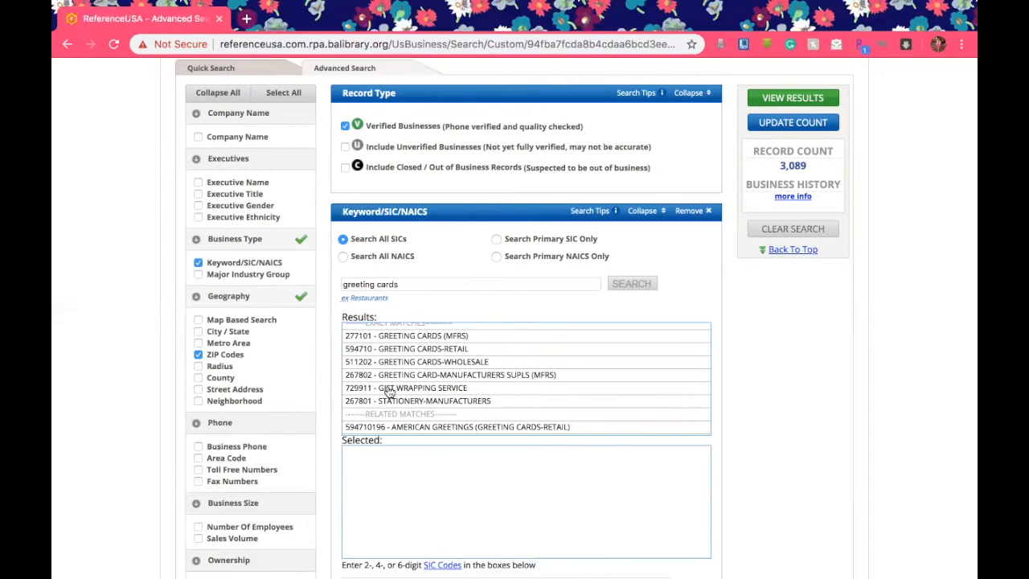
left_click(396, 351)
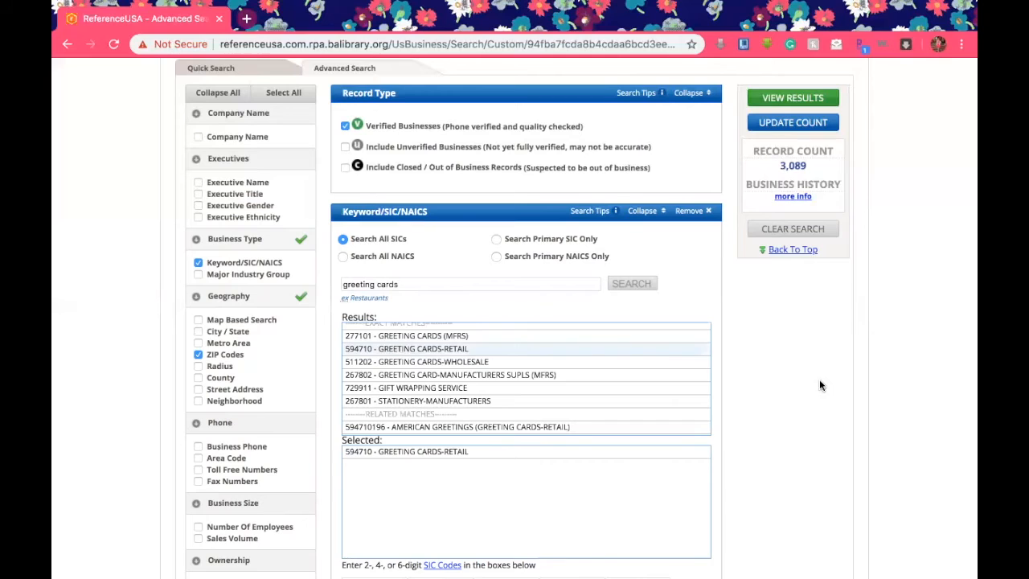
scroll(820, 385, "up", 1)
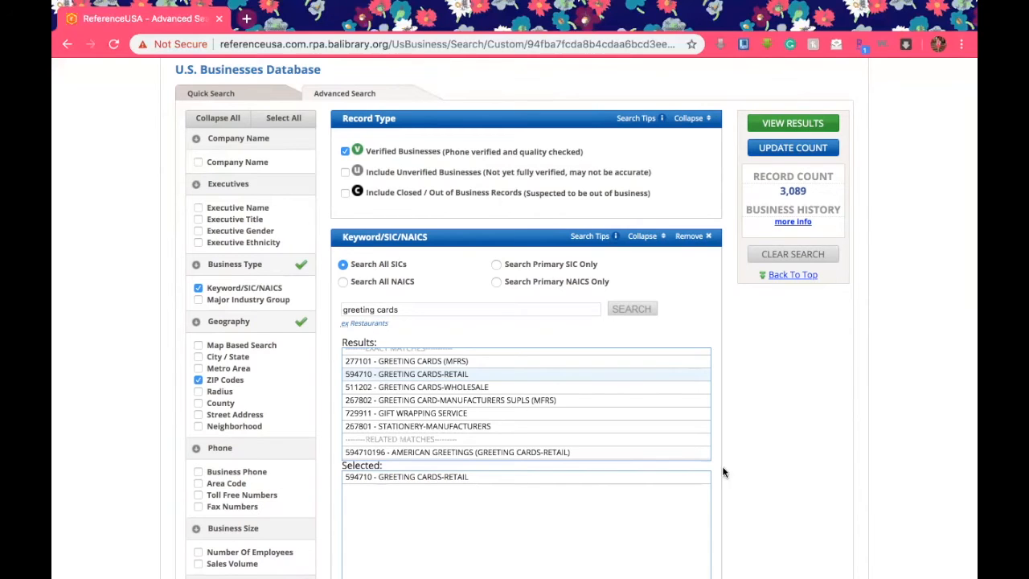
left_click(797, 151)
scroll(768, 472, "down", 2)
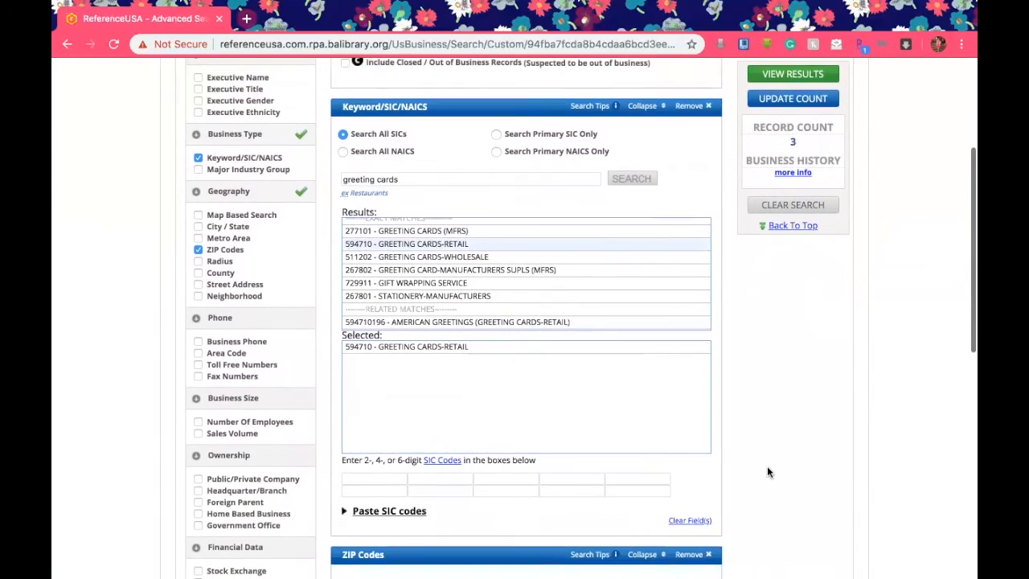
scroll(768, 472, "up", 2)
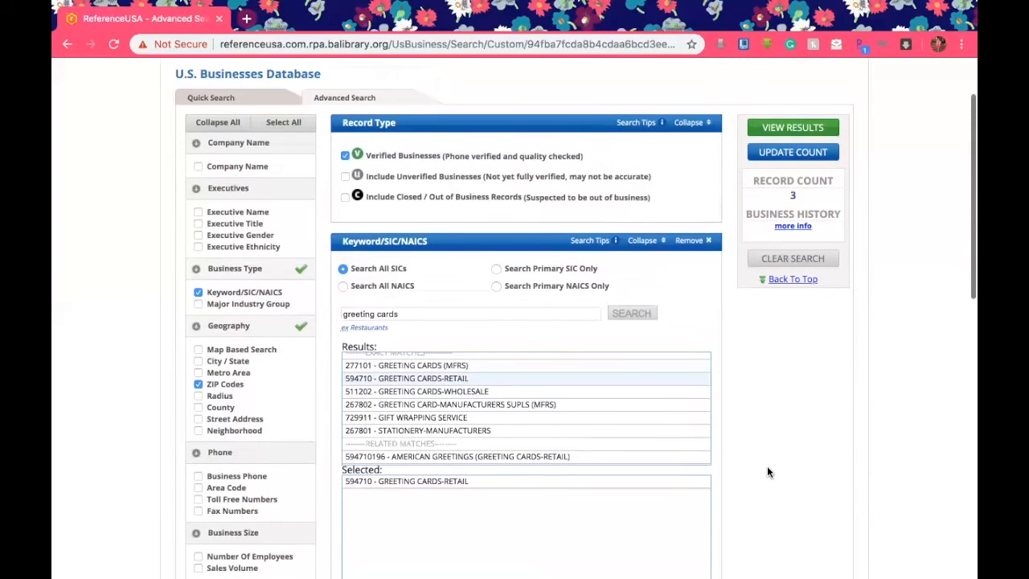
scroll(768, 472, "up", 1)
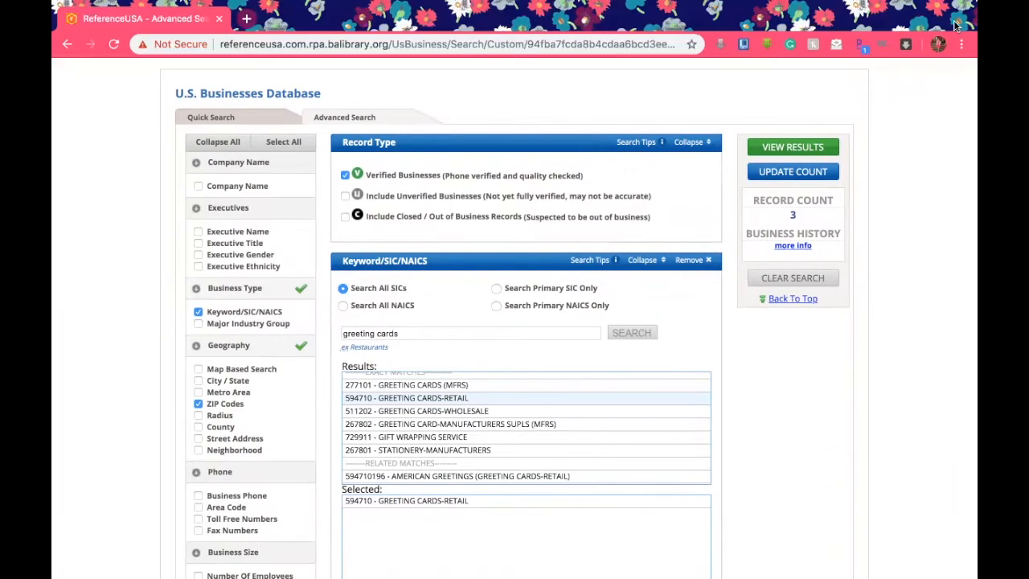
View the search results and look over the list of matching businesses
left_click(804, 149)
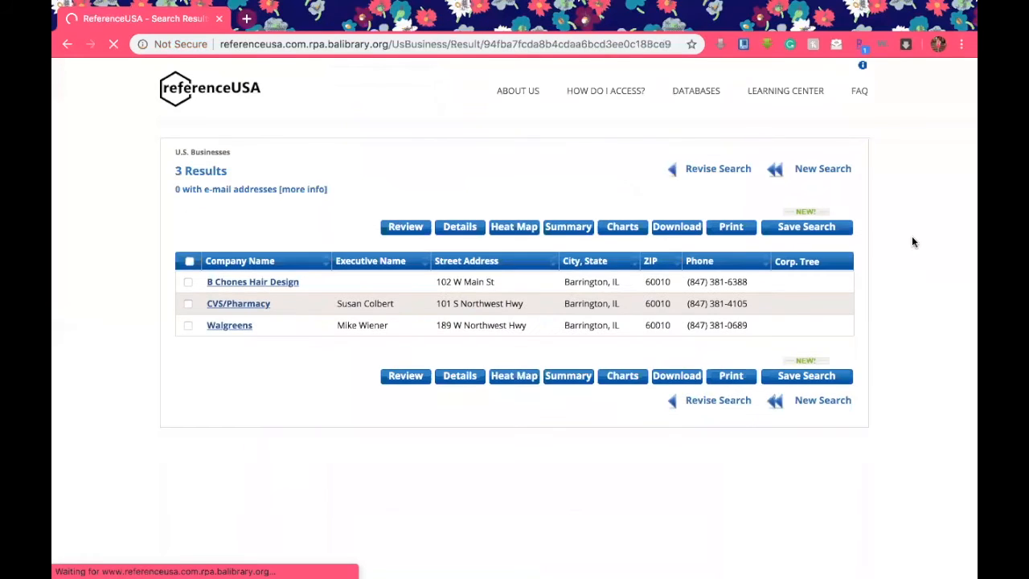
scroll(912, 241, "down", 4)
scroll(912, 242, "up", 2)
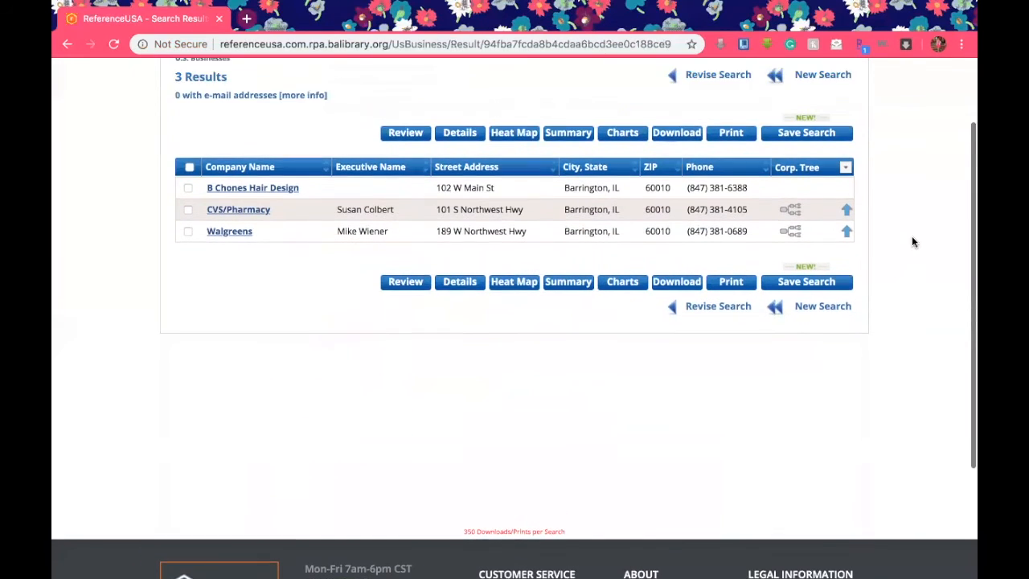
scroll(912, 235, "up", 1)
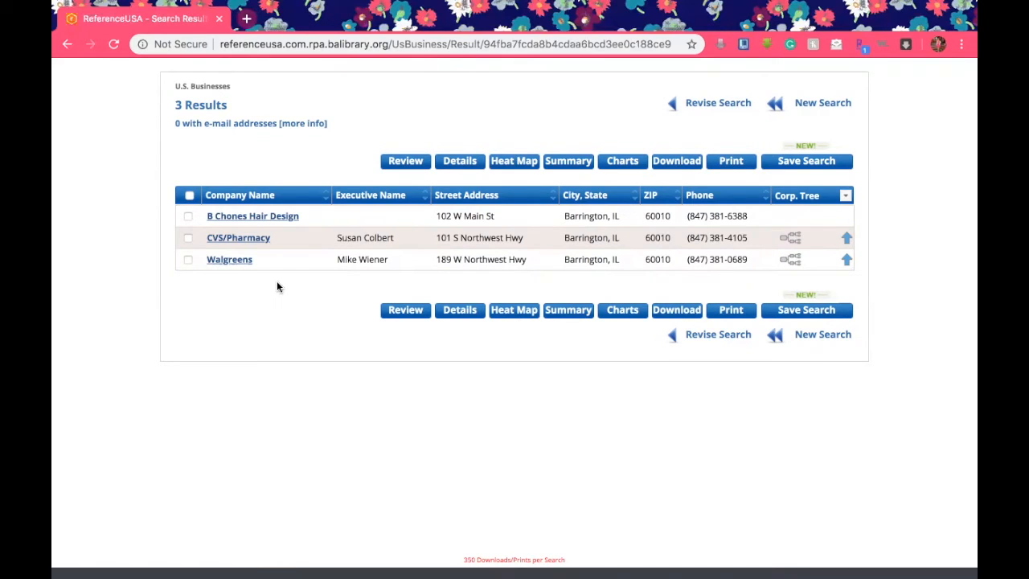
Open the CVS/Pharmacy record and examine its location info, job listings and SIC/NAICS codes in the Industry Profile
left_click(228, 241)
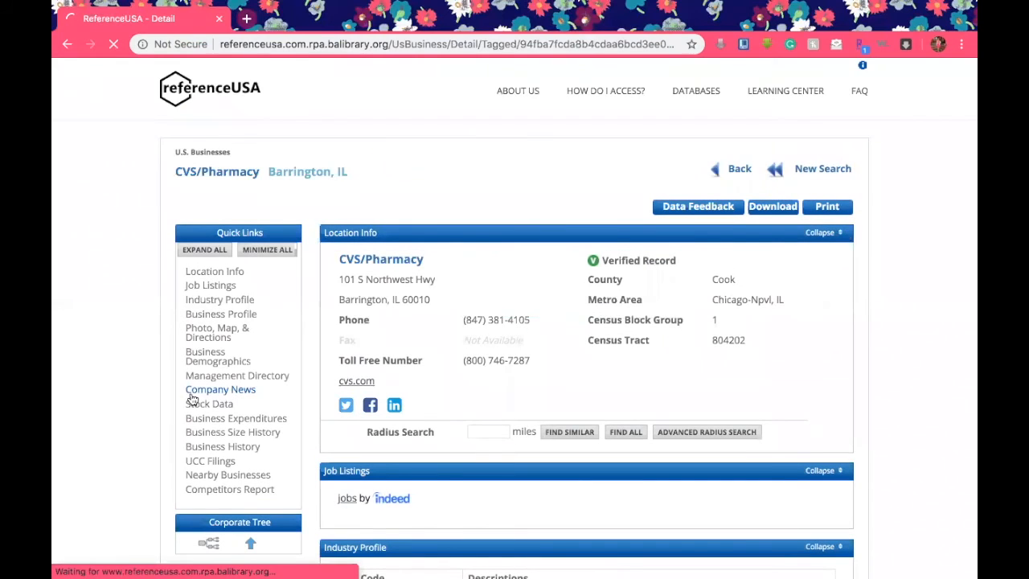
scroll(78, 451, "down", 1)
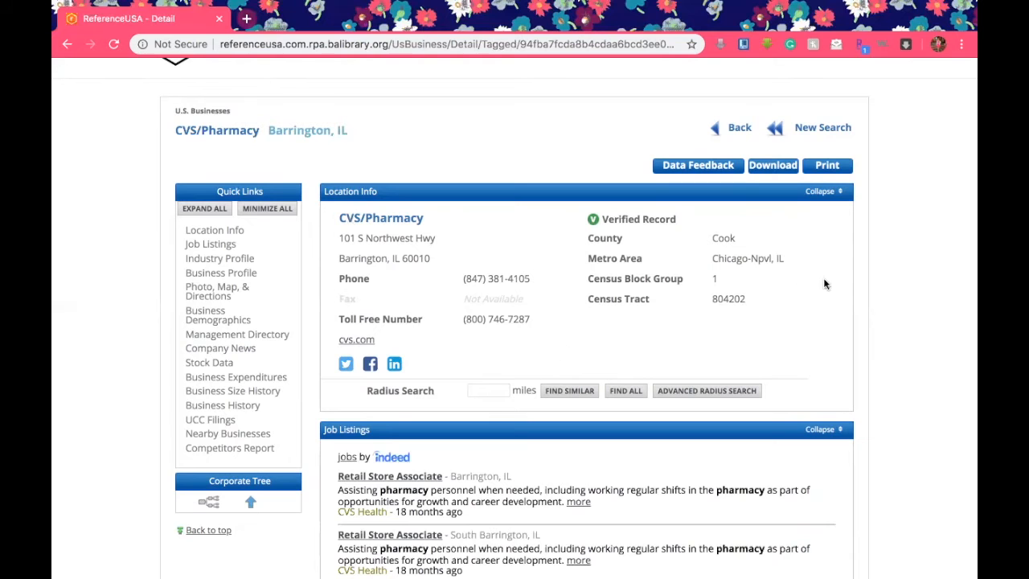
scroll(889, 330, "down", 2)
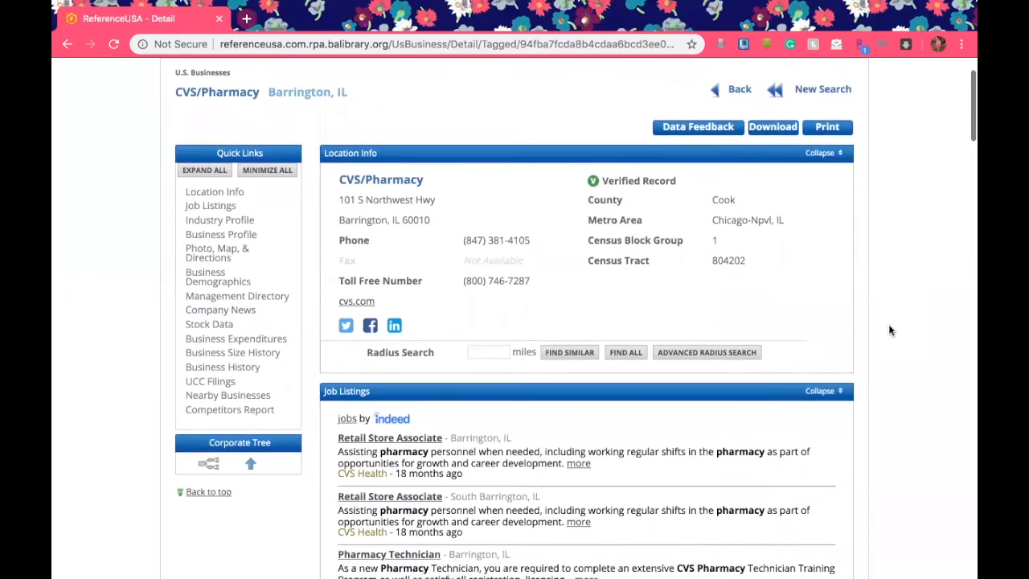
scroll(890, 330, "down", 5)
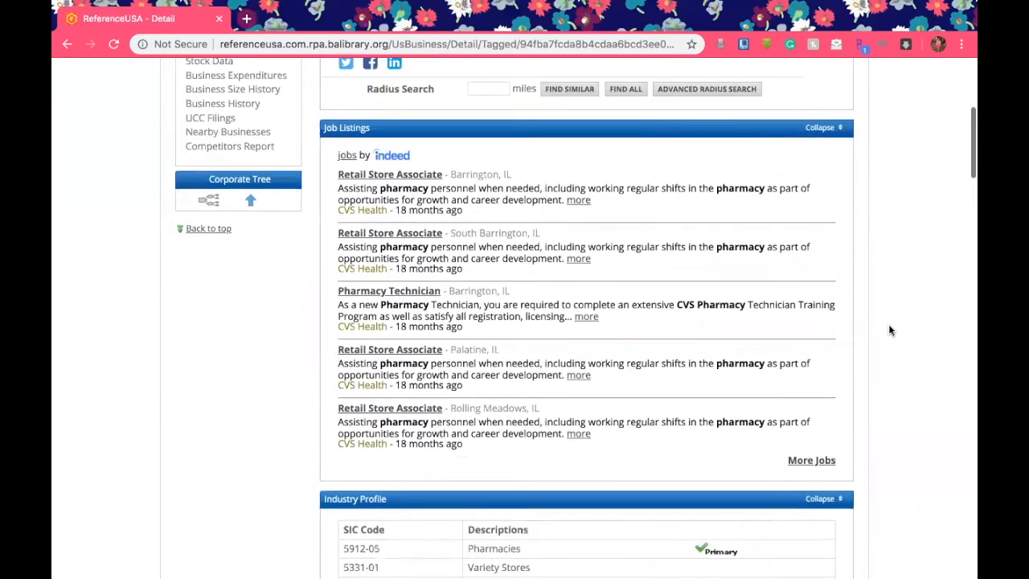
scroll(889, 330, "down", 4)
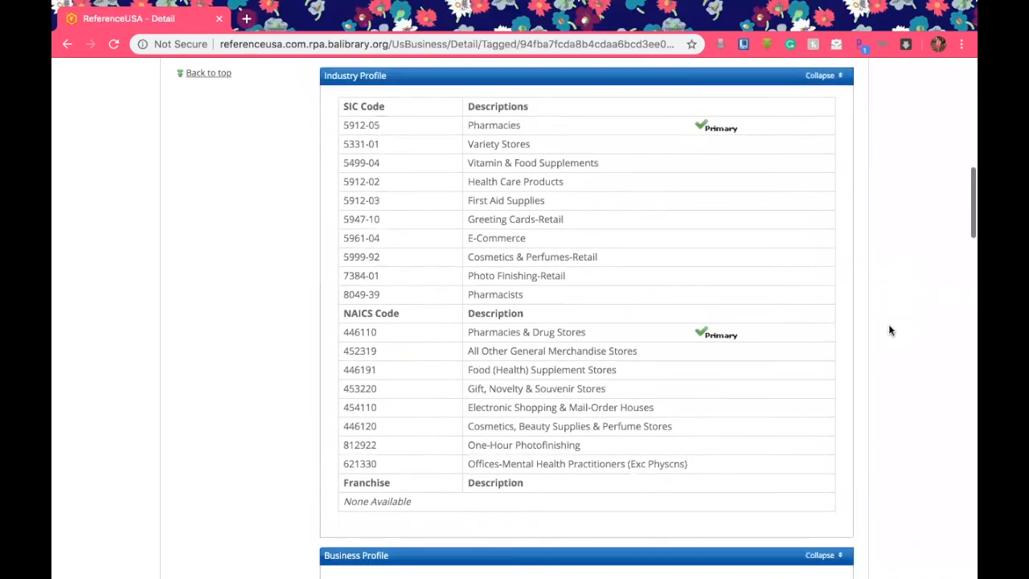
scroll(889, 330, "up", 1)
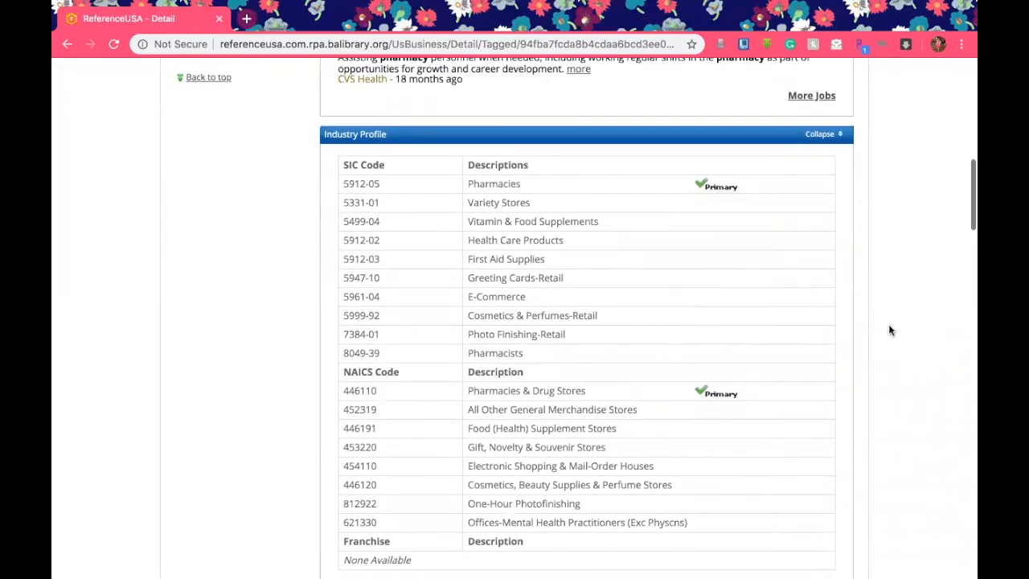
scroll(890, 330, "down", 1)
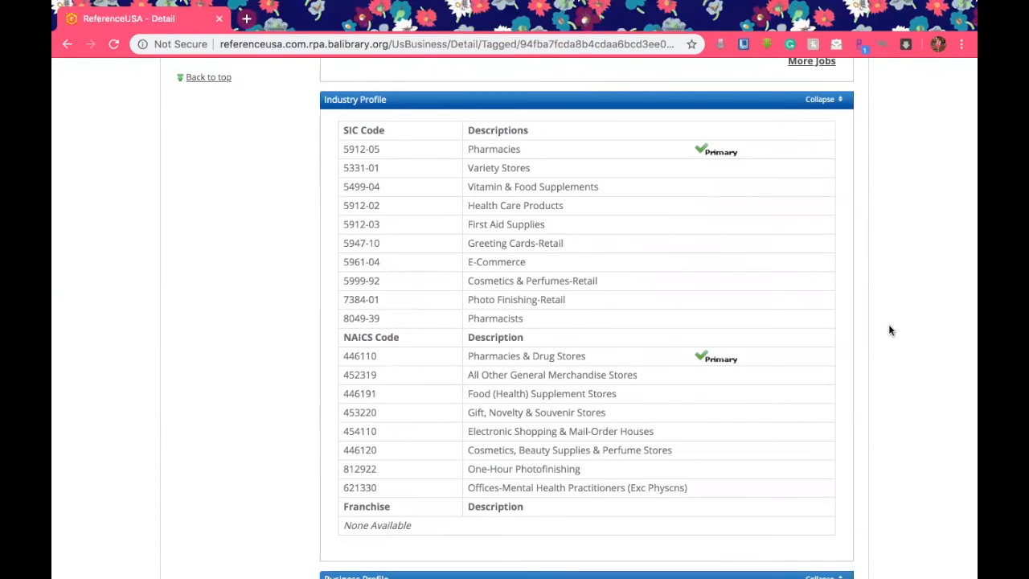
scroll(890, 329, "down", 1)
scroll(889, 330, "up", 1)
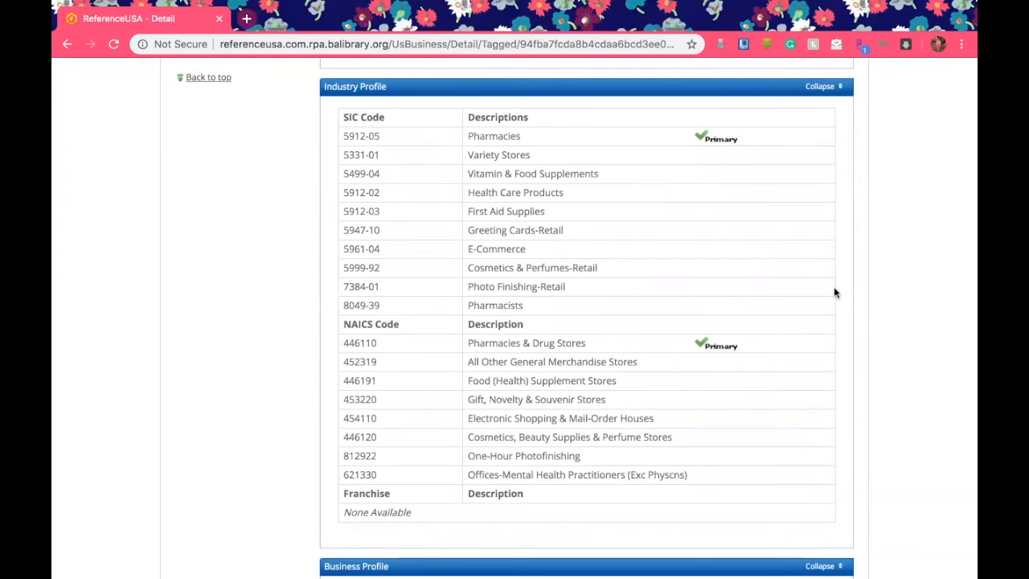
Review the rest of the CVS/Pharmacy record, from Business Profile and Demographics through Expenditures, Size History and Business History
scroll(834, 289, "down", 5)
scroll(835, 293, "down", 3)
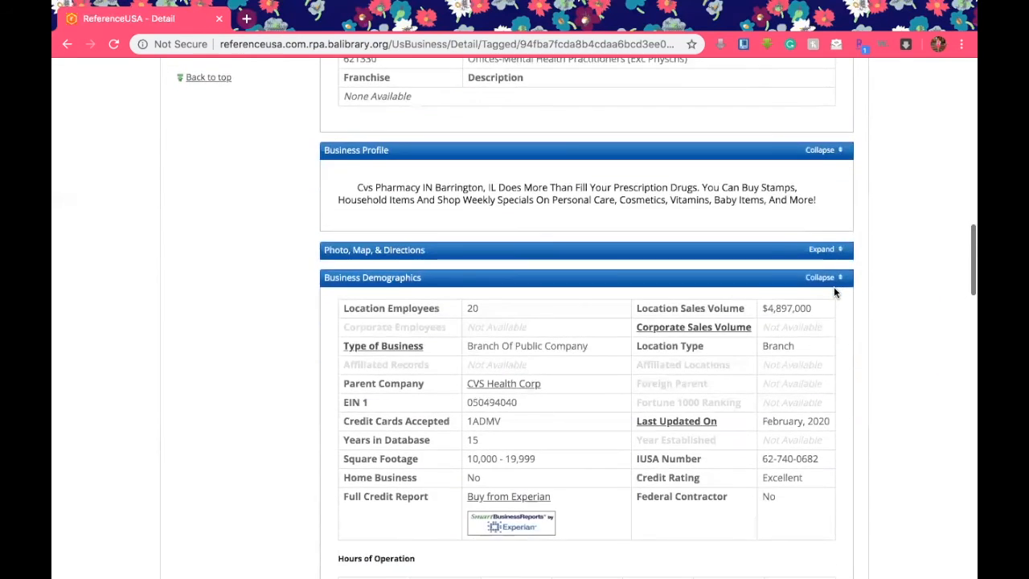
scroll(834, 292, "down", 3)
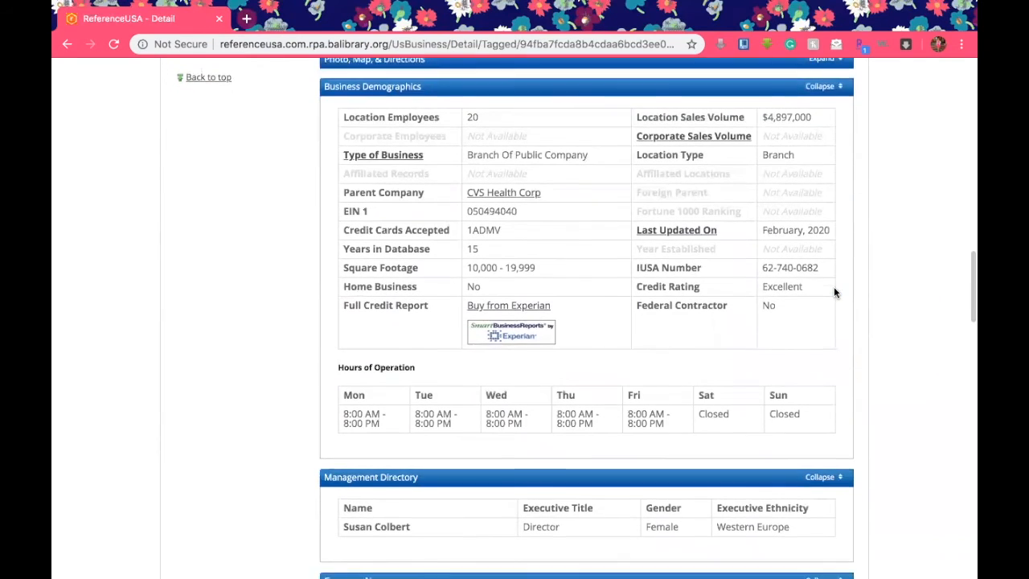
scroll(834, 293, "down", 2)
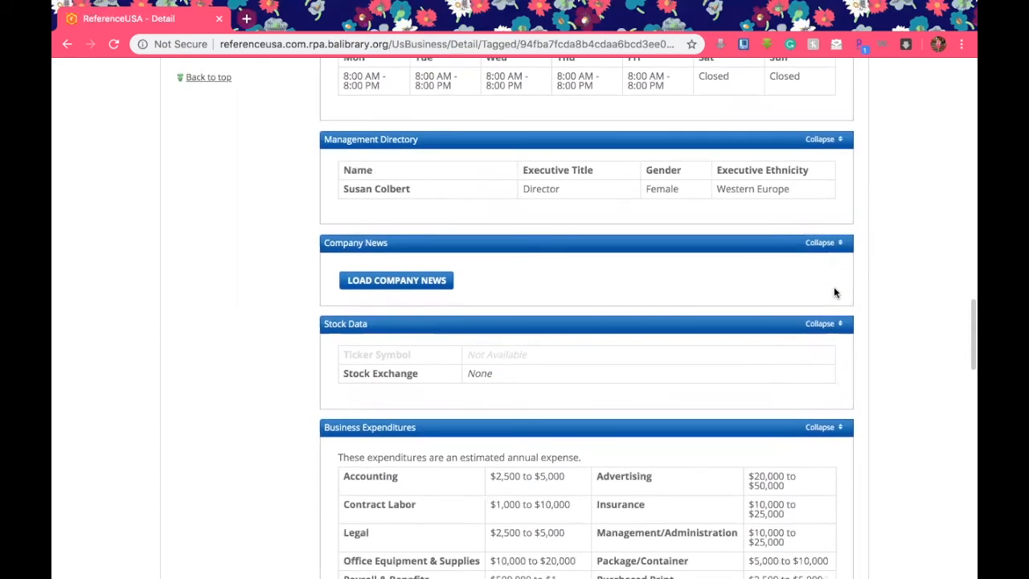
scroll(834, 293, "down", 2)
scroll(834, 289, "down", 8)
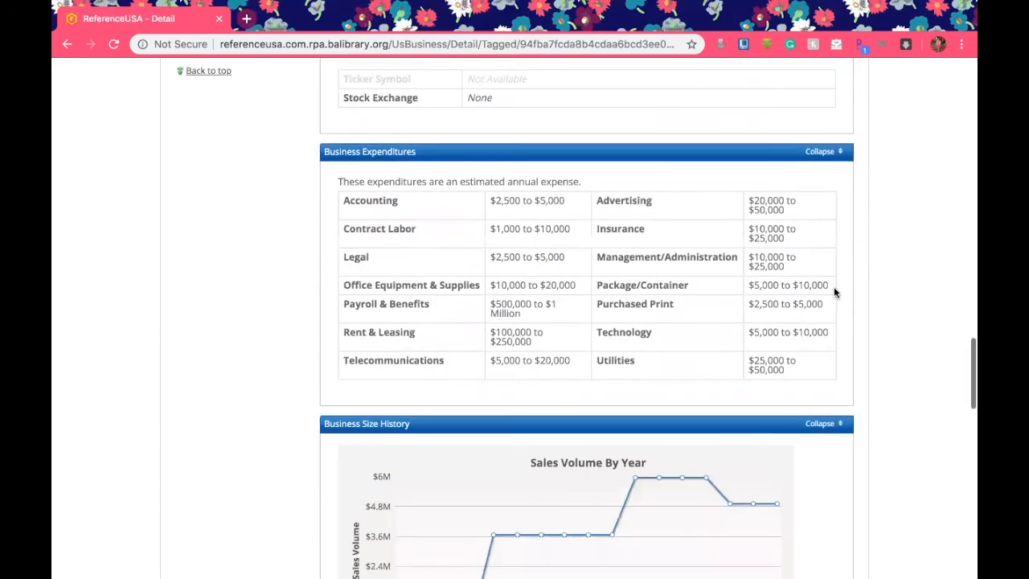
scroll(834, 293, "down", 7)
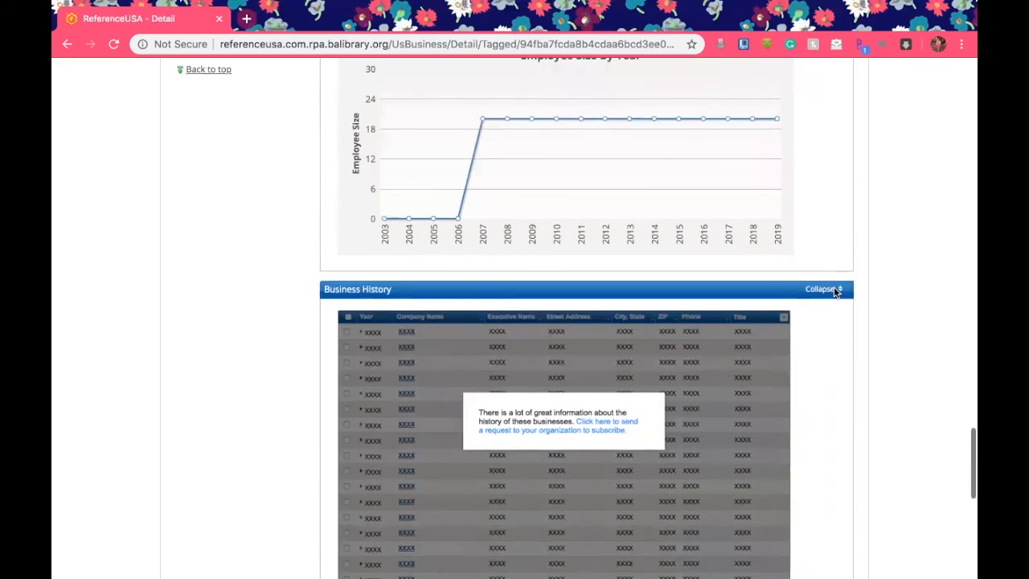
scroll(834, 293, "up", 12)
scroll(834, 293, "up", 10)
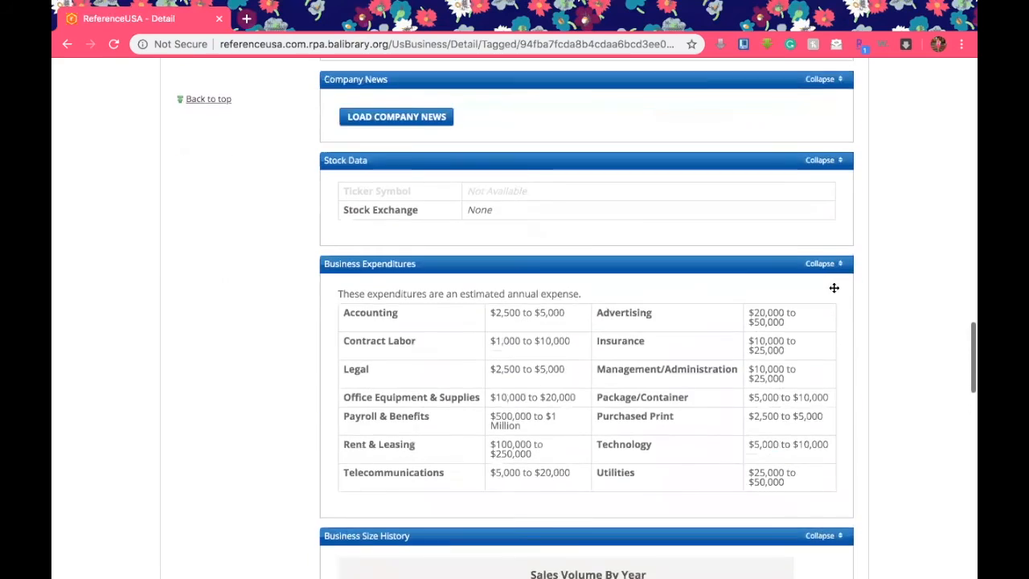
scroll(834, 292, "up", 15)
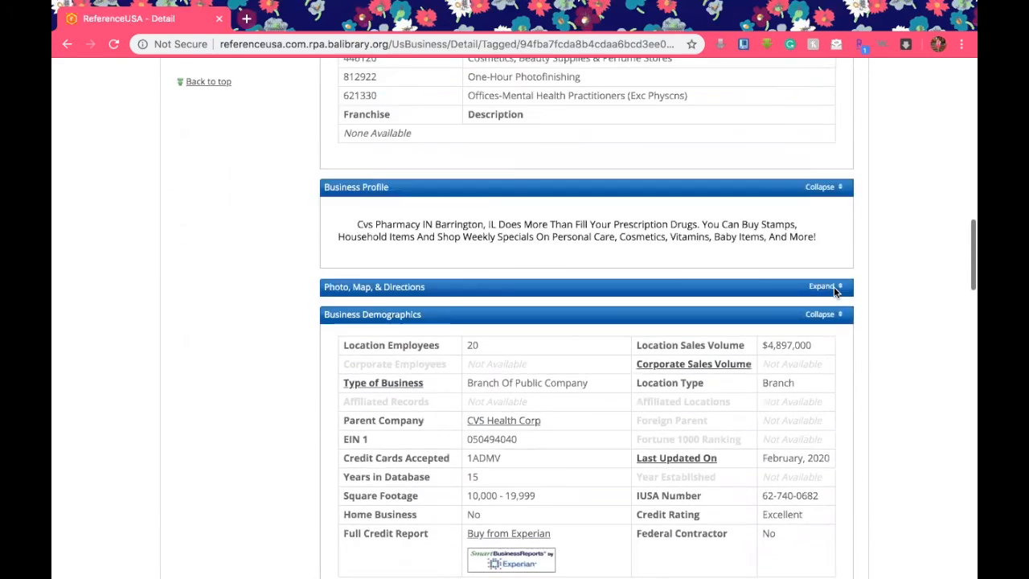
Return to the results, reopen the CVS/Pharmacy record and examine its Business Demographics and Management Directory
left_click(67, 44)
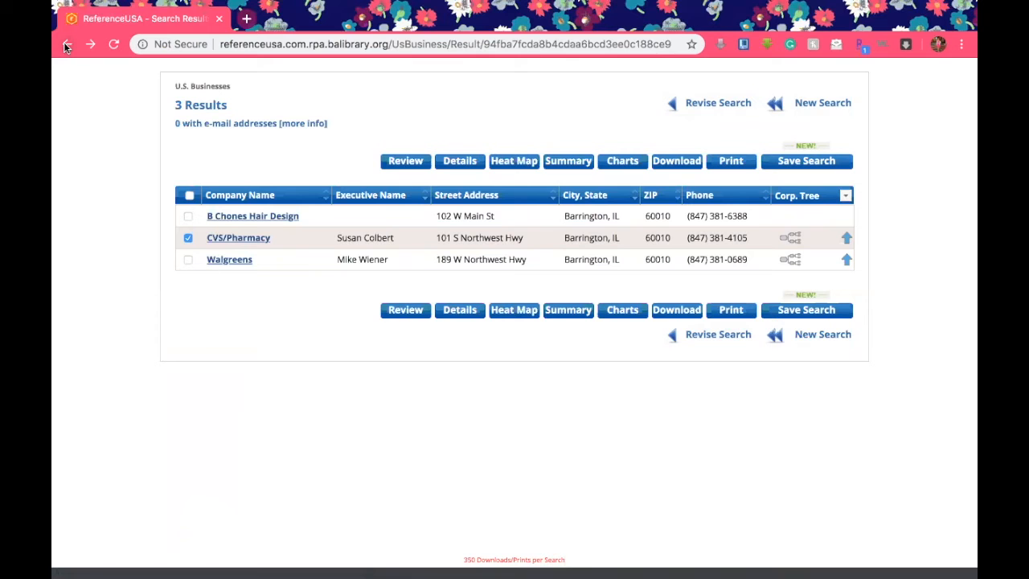
left_click(230, 238)
scroll(110, 414, "down", 10)
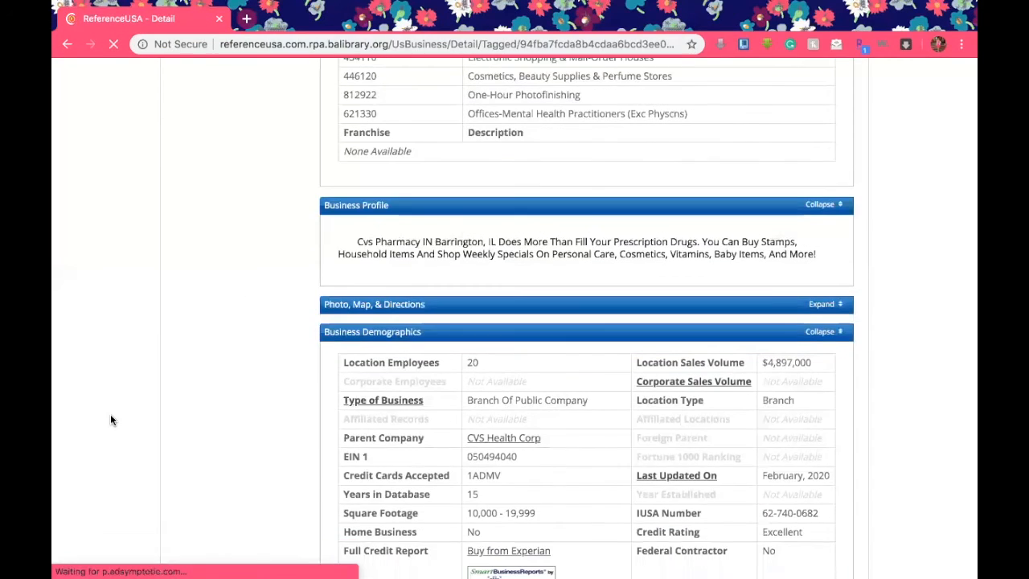
scroll(111, 420, "down", 5)
scroll(111, 420, "down", 3)
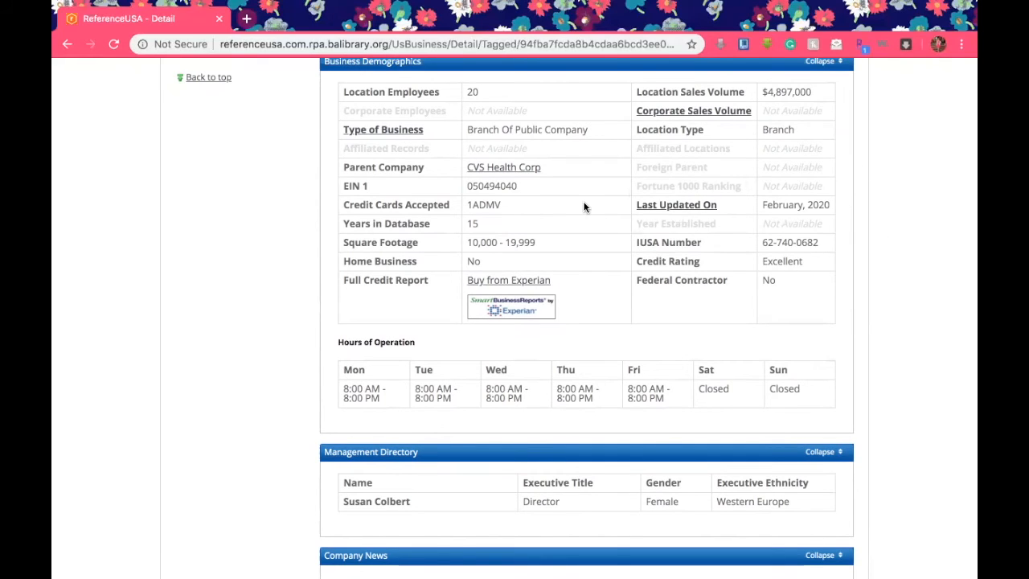
Go back to the search results list and select all the records in it
left_click(67, 45)
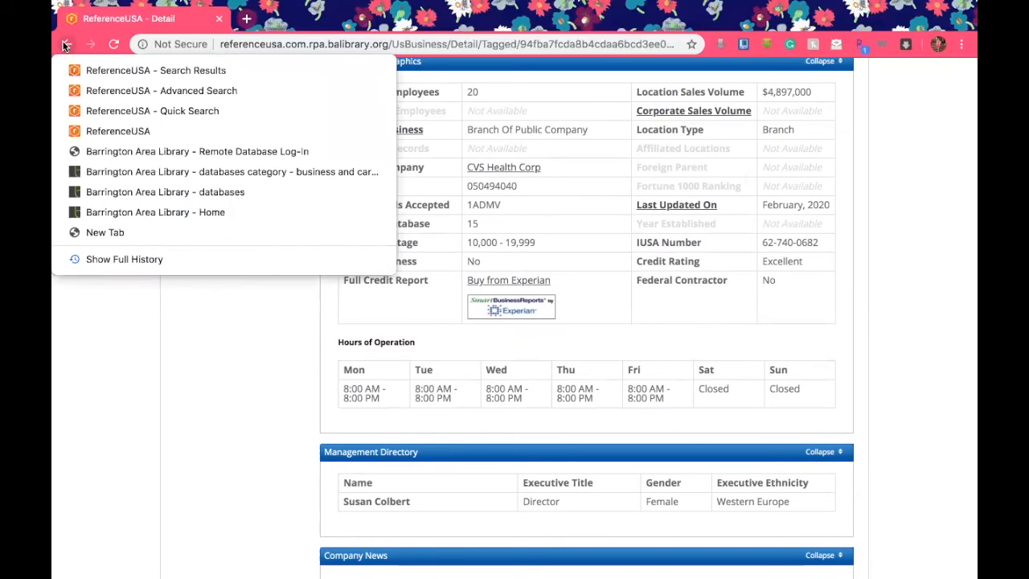
left_click(66, 47)
left_click(66, 46)
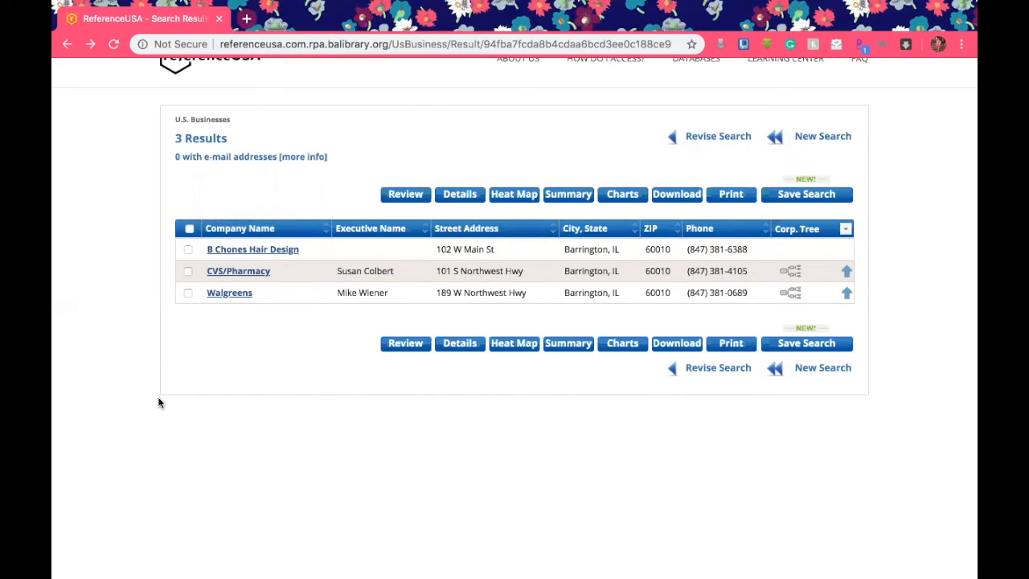
left_click(189, 229)
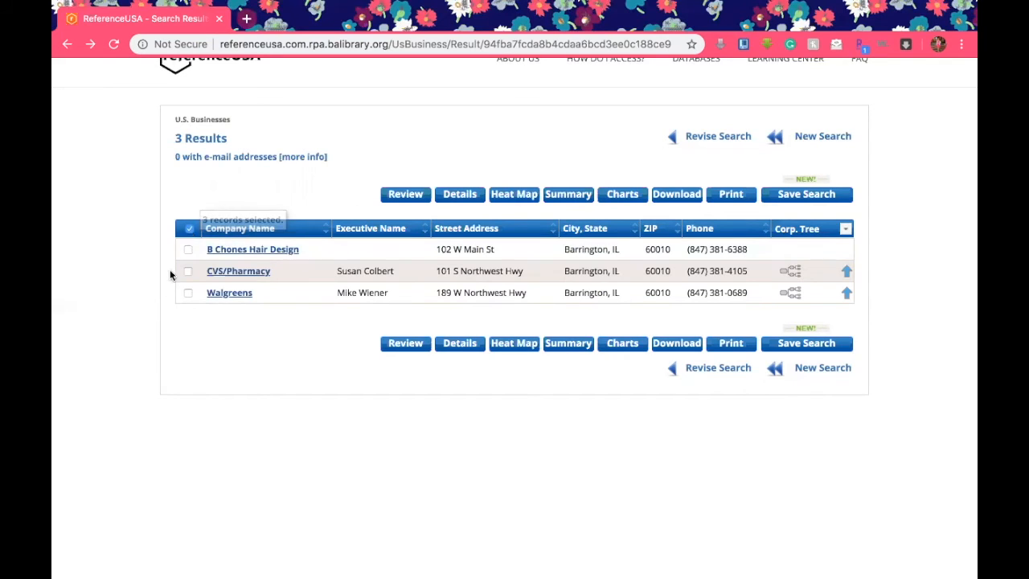
left_click(188, 227)
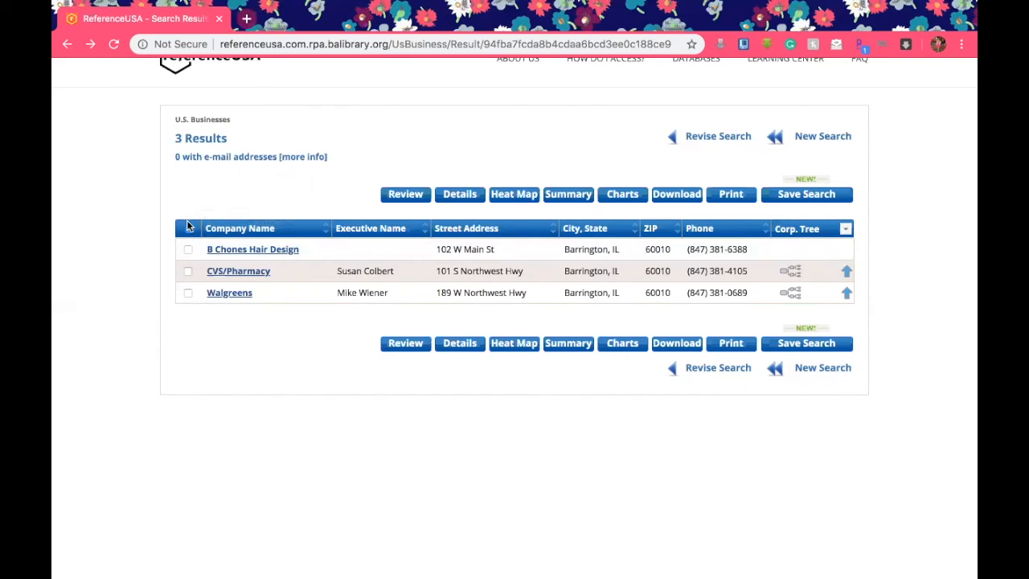
left_click(189, 228)
left_click(189, 230)
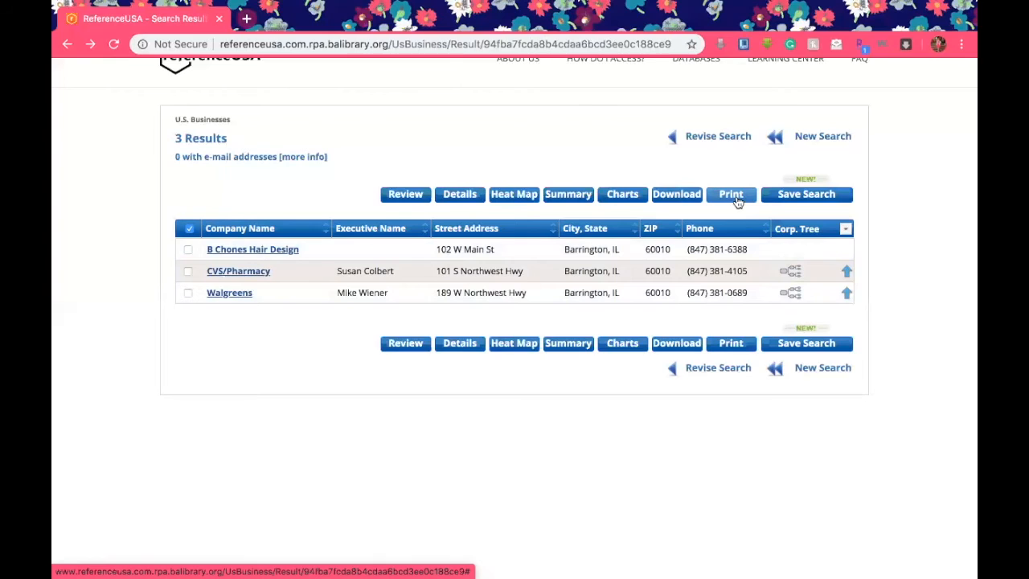
Download the selected records in Excel format with the Summary level of detail
left_click(678, 199)
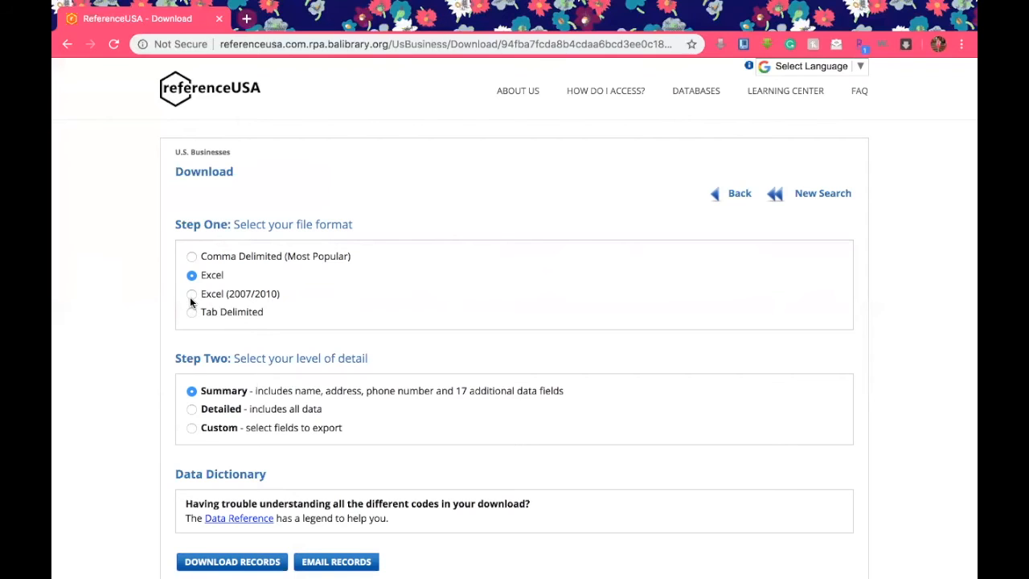
scroll(110, 458, "down", 3)
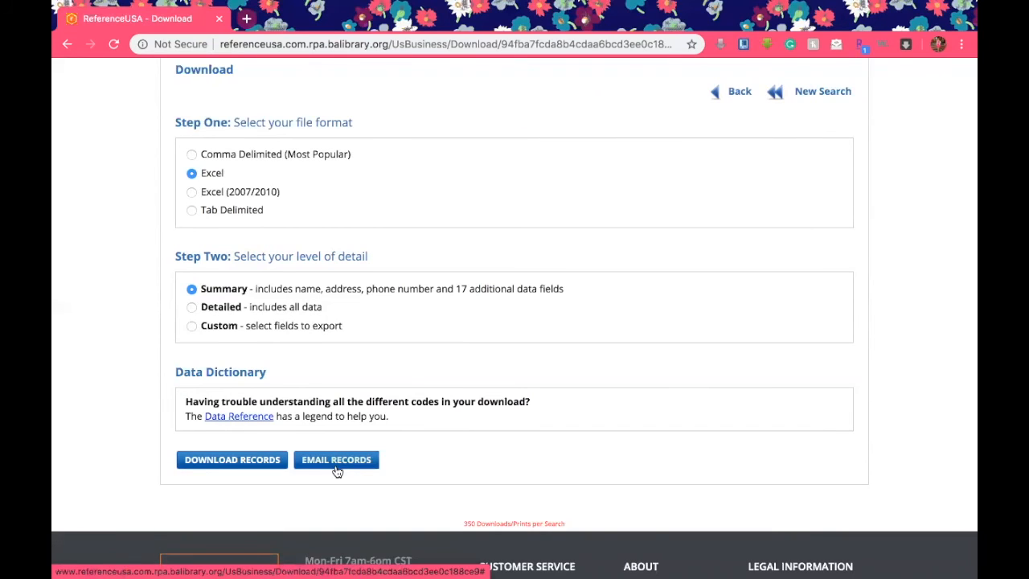
left_click(228, 460)
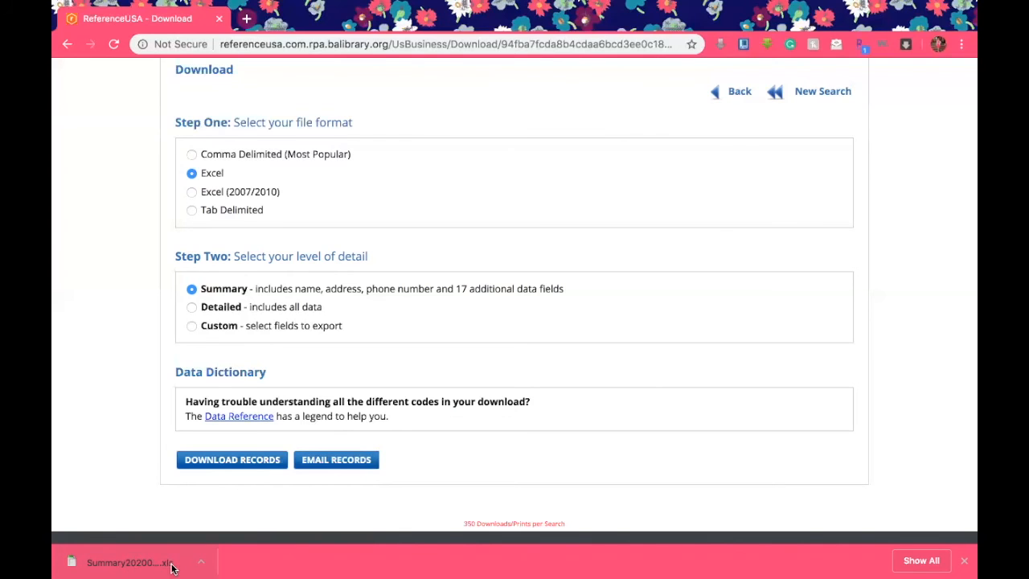
Open the downloaded Summary spreadsheet in Excel and look across all its columns, from Company Name to Record Type
left_click(131, 563)
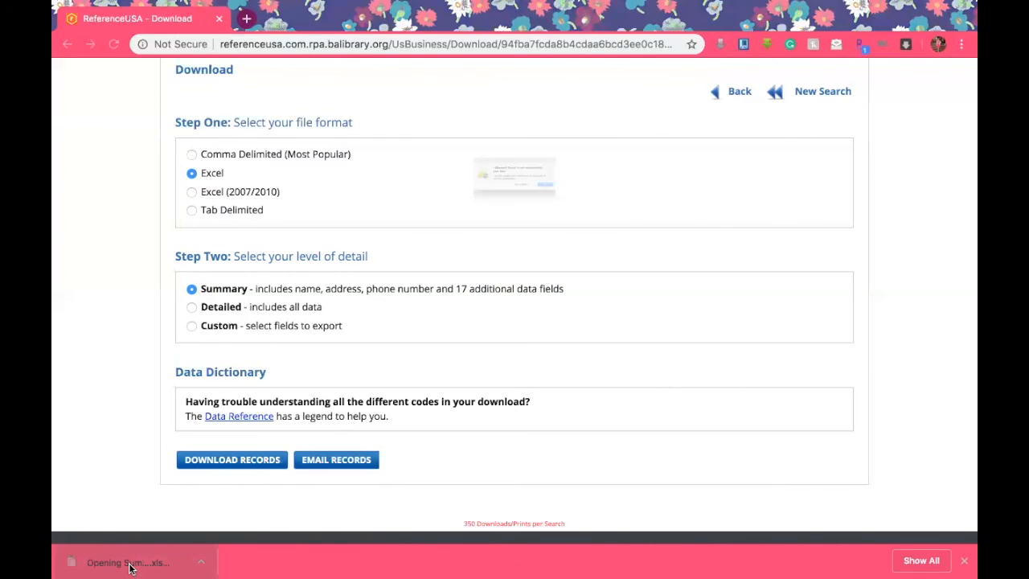
left_click(644, 208)
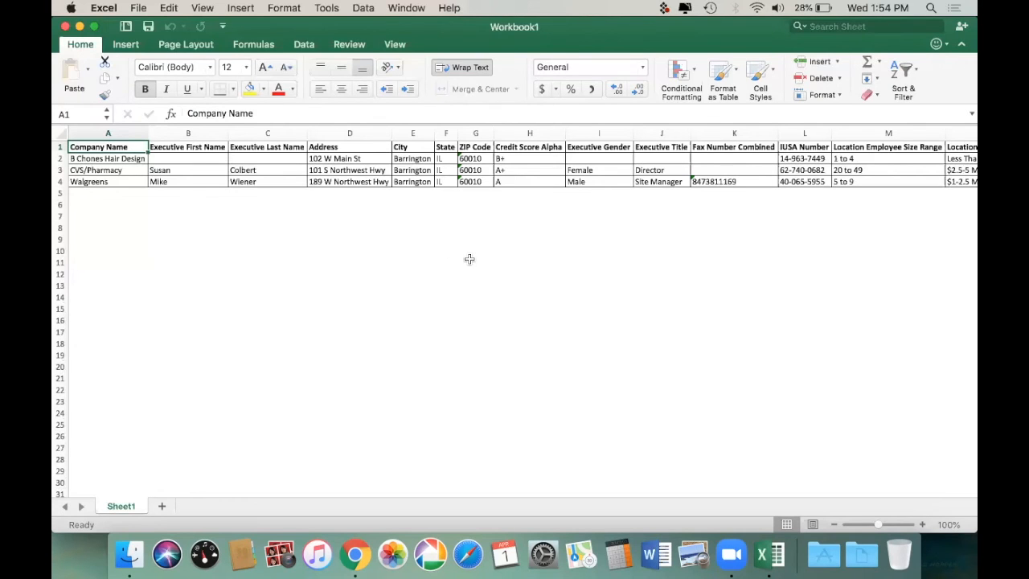
scroll(470, 259, "right", 10)
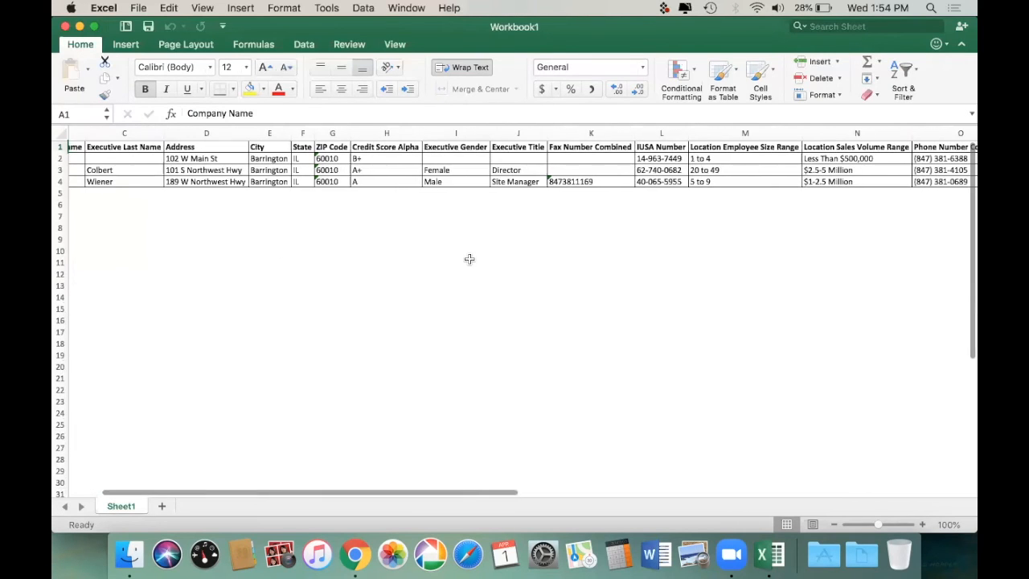
scroll(470, 259, "right", 10)
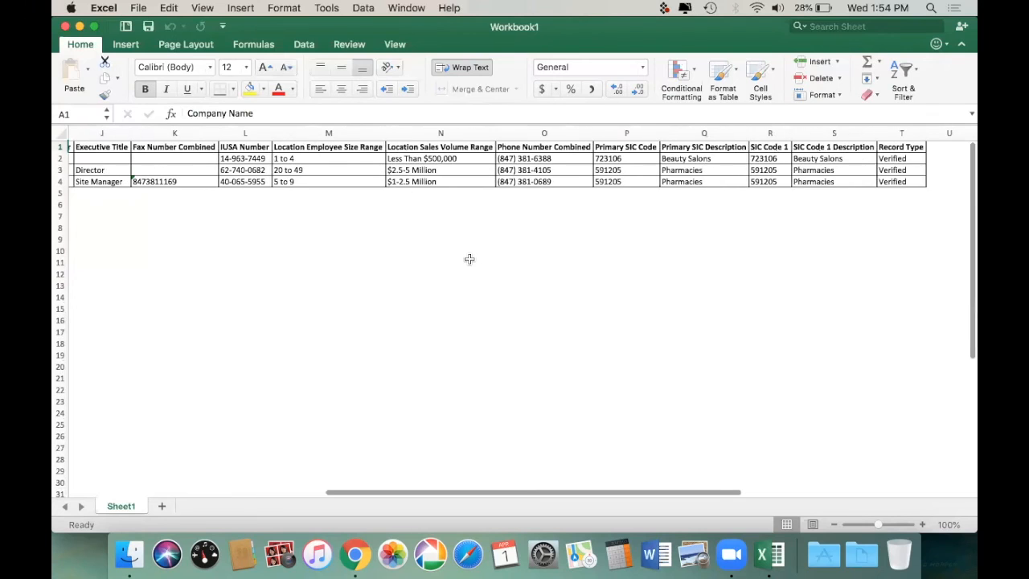
scroll(470, 259, "left", 15)
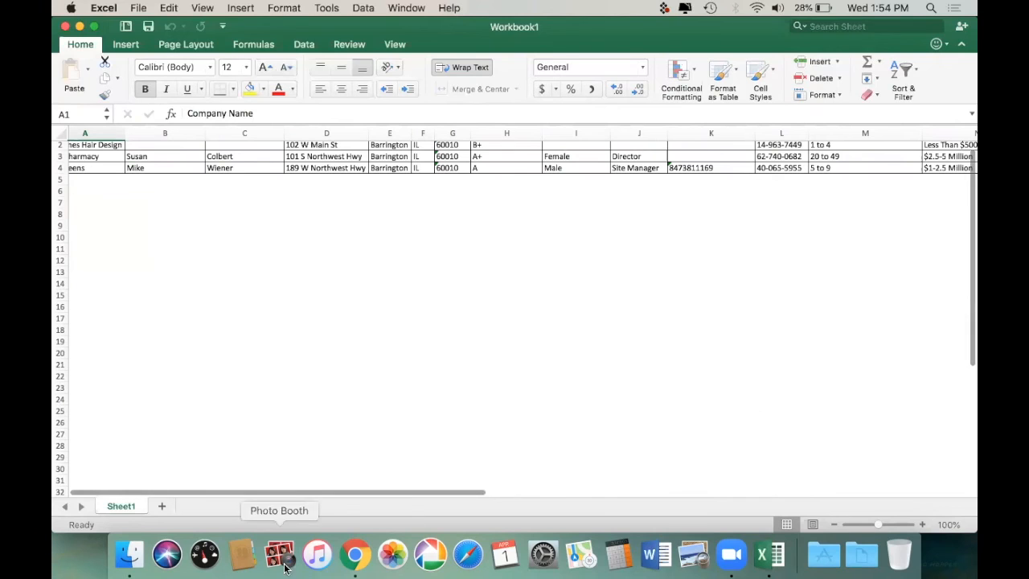
Switch back to Chrome and go through the ReferenceUSA home page to the Advanced Search of the U.S. Jobs / Internships database
left_click(357, 555)
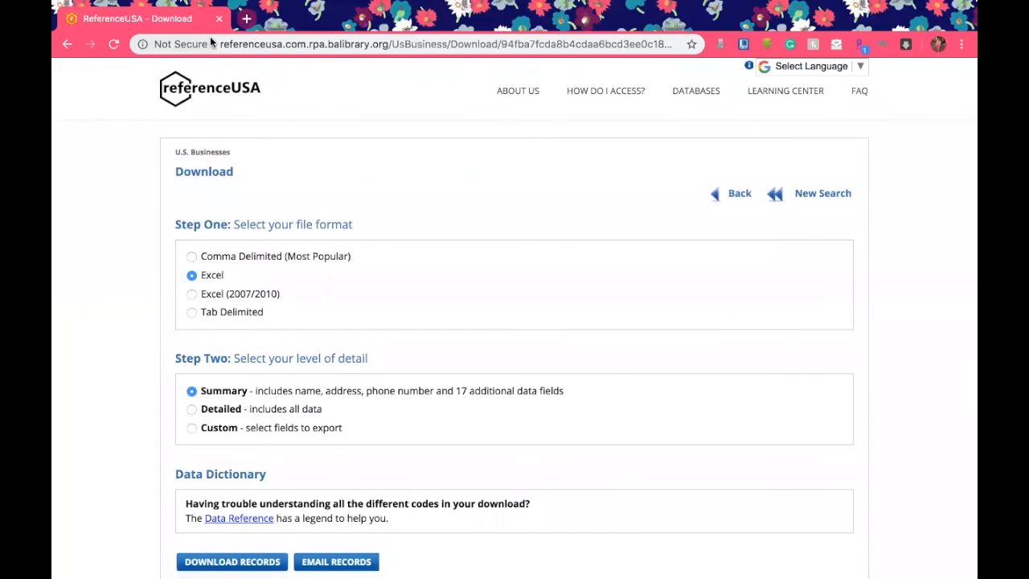
left_click(171, 89)
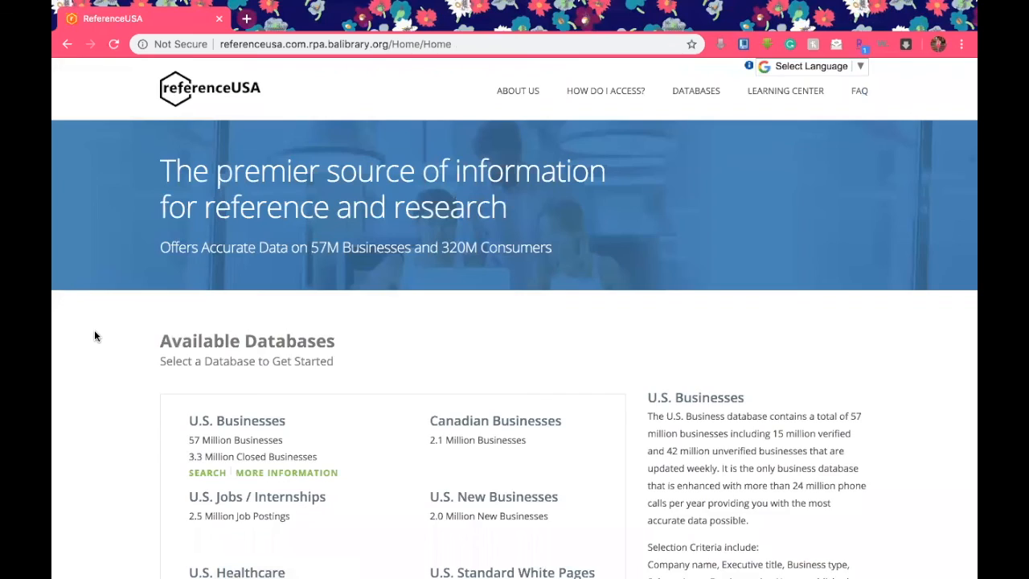
scroll(94, 337, "down", 3)
scroll(94, 336, "down", 4)
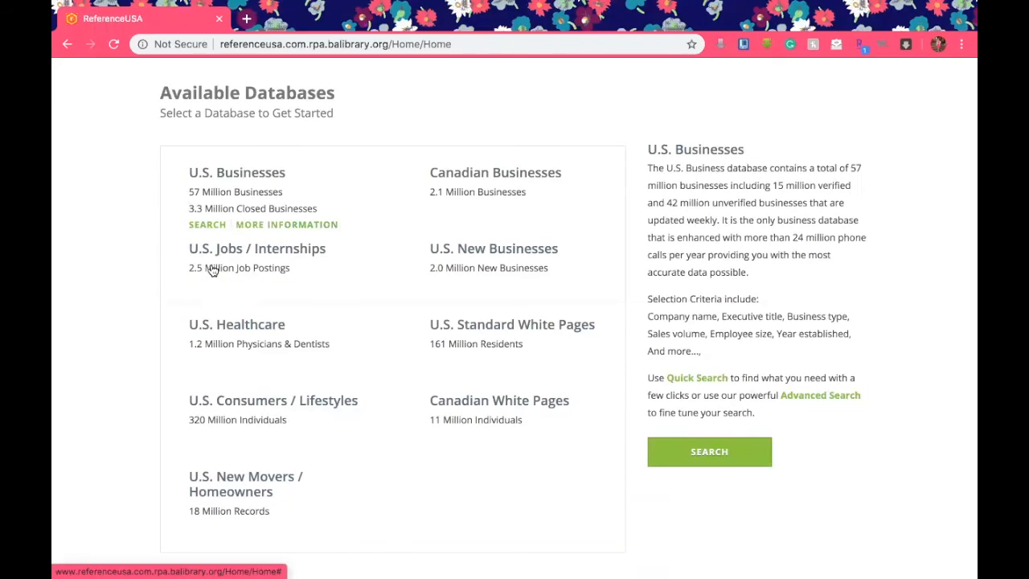
mouse_move(221, 254)
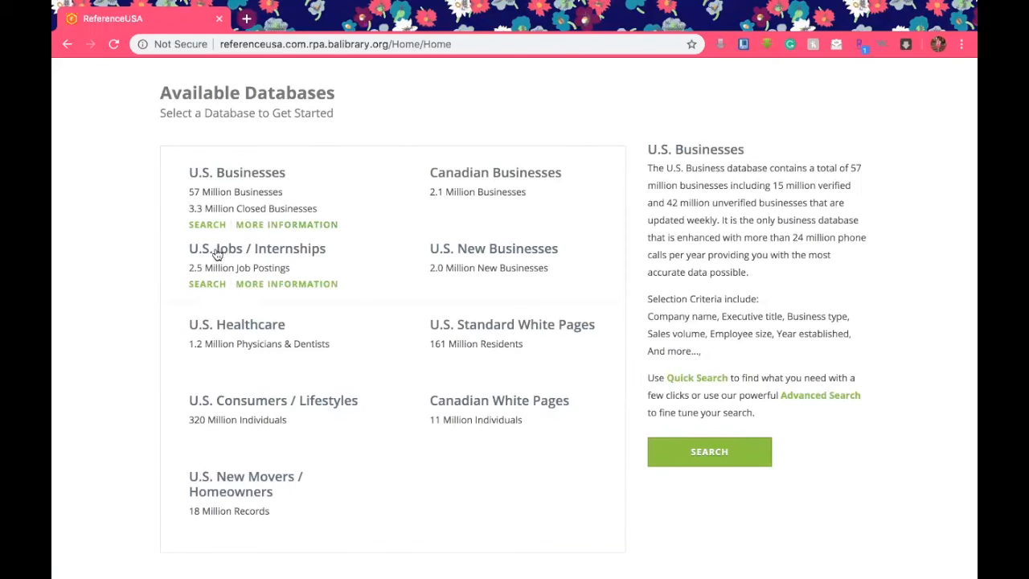
left_click(217, 254)
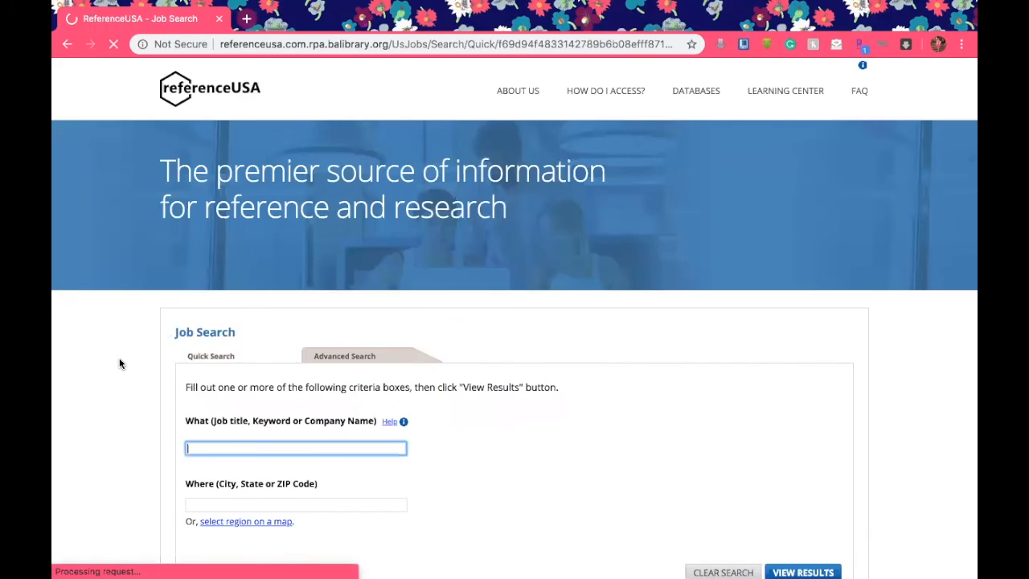
scroll(119, 364, "down", 3)
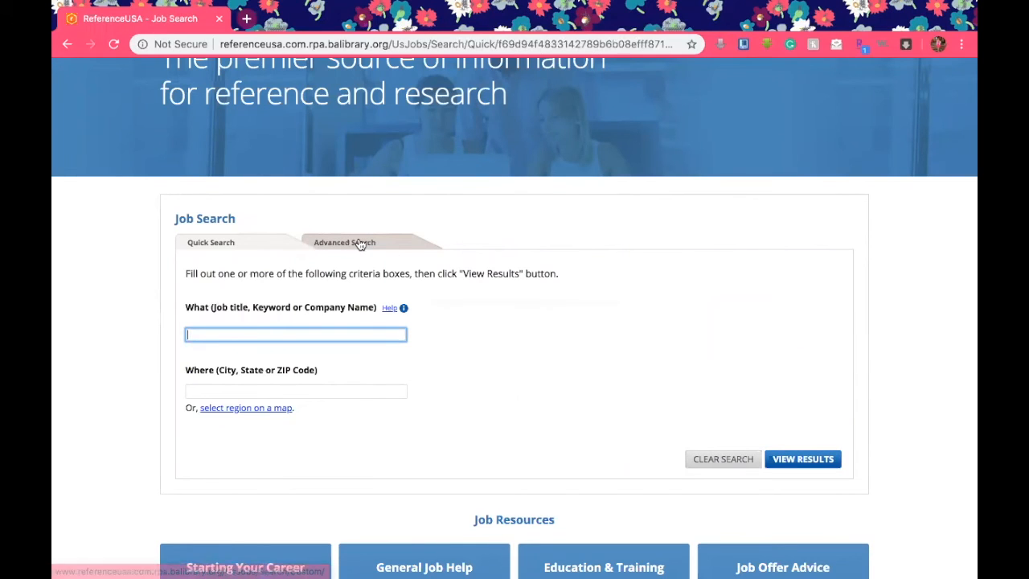
left_click(360, 243)
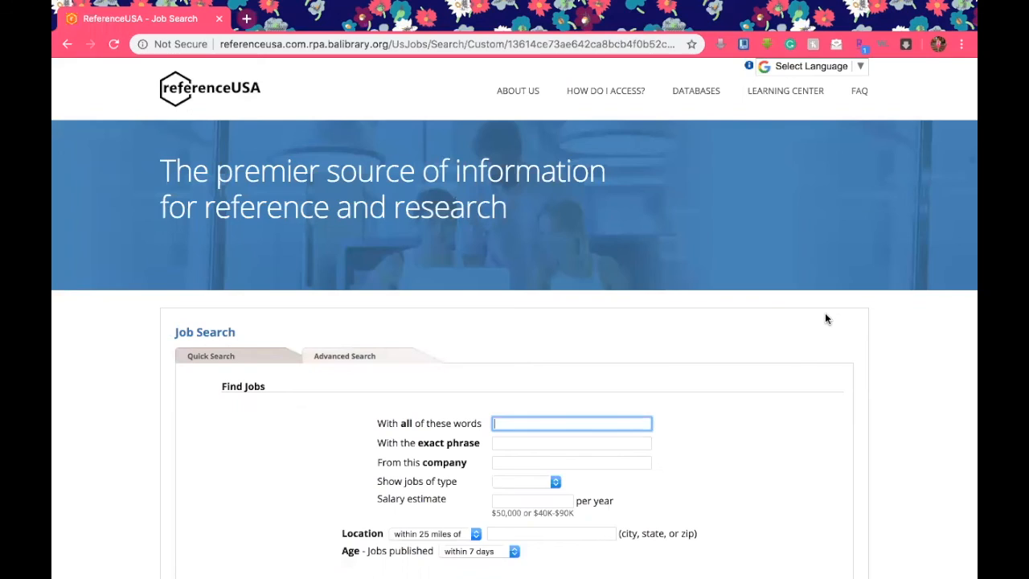
Set the job search to the suggested keyword finance and a location within 5 miles of 60010
scroll(825, 319, "down", 2)
scroll(825, 319, "down", 1)
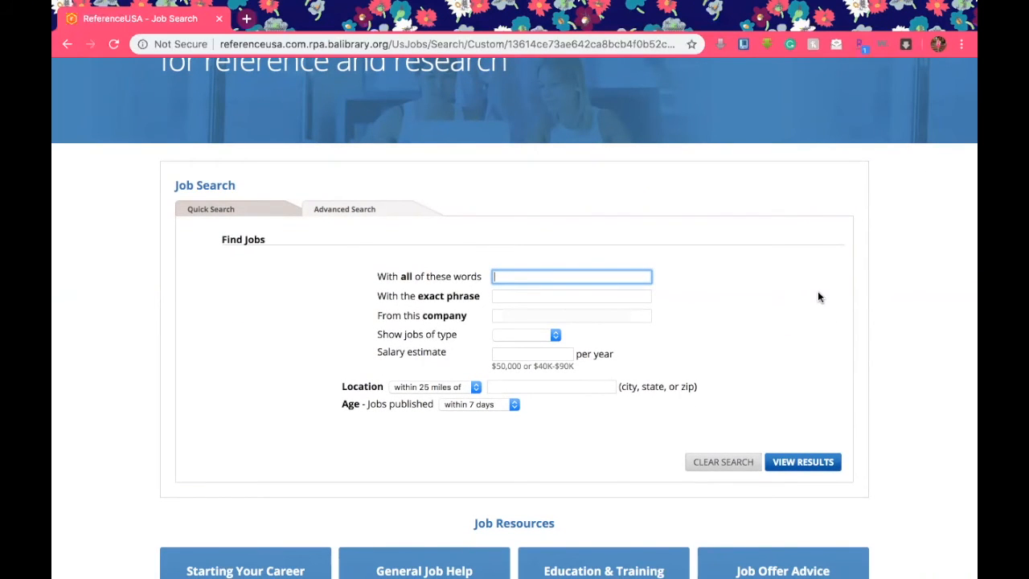
type("fin")
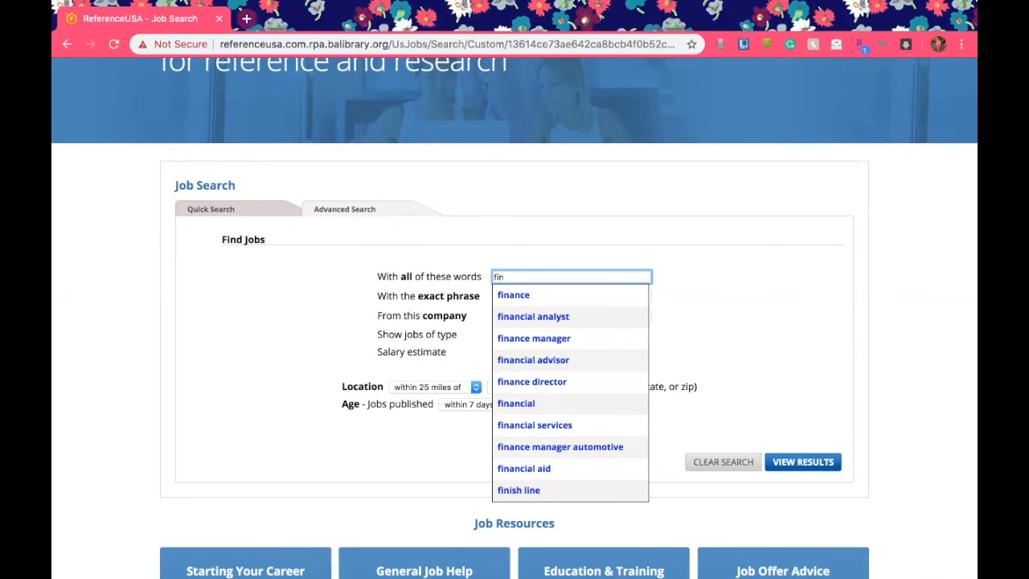
left_click(519, 294)
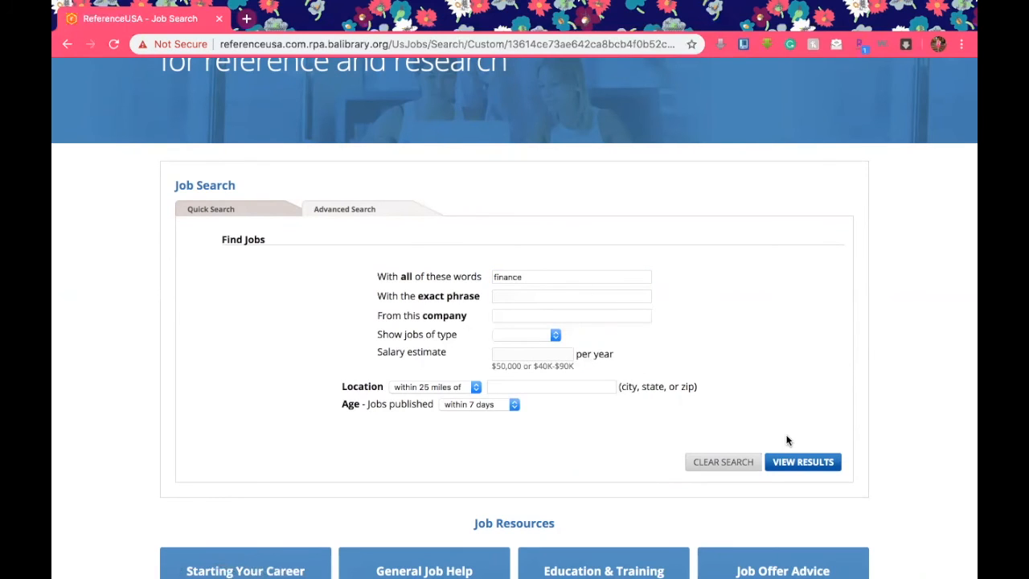
left_click(567, 387)
type("60010")
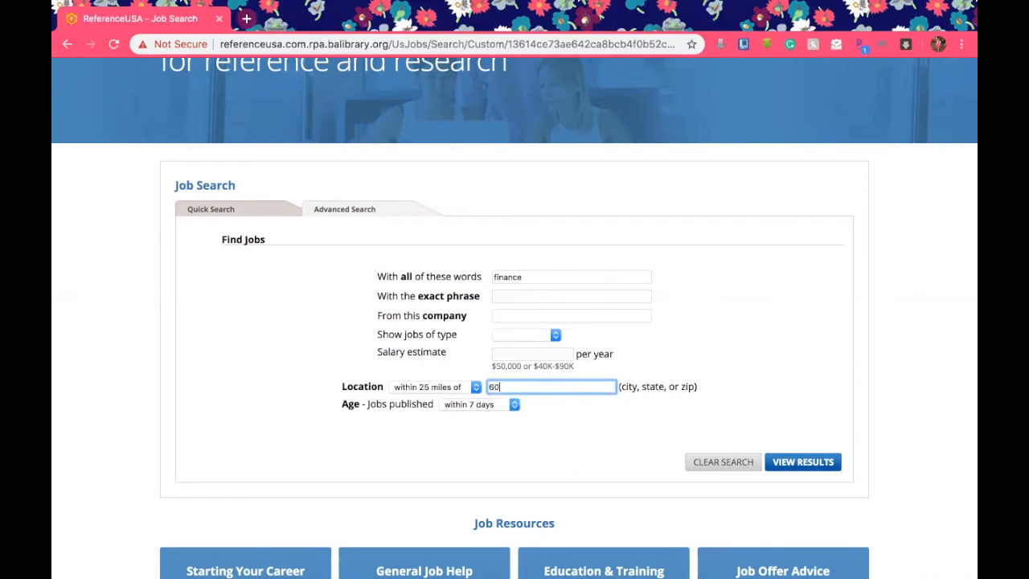
left_click(460, 390)
left_click(452, 354)
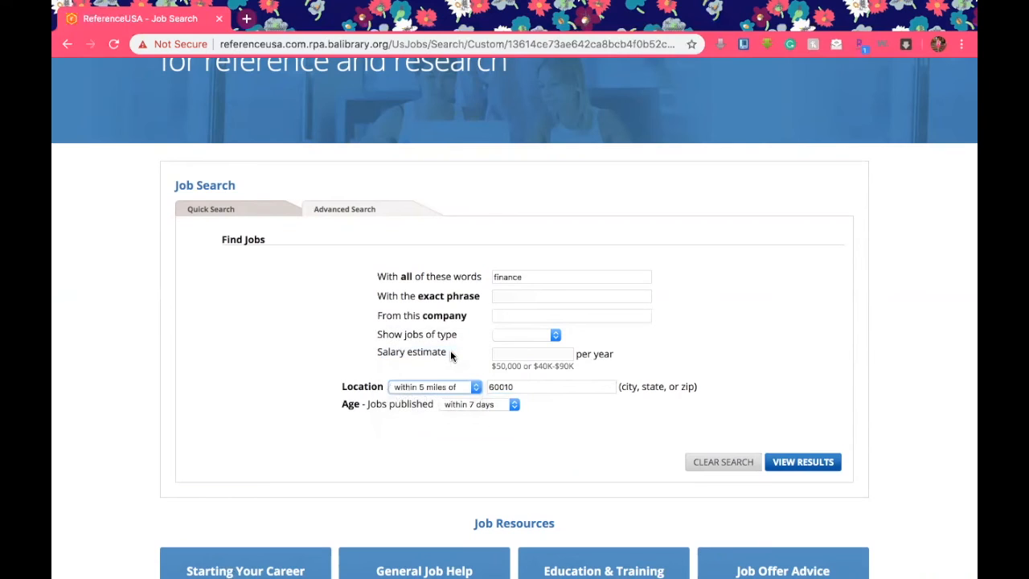
Limit the search to jobs published within 15 days and view the results
left_click(515, 406)
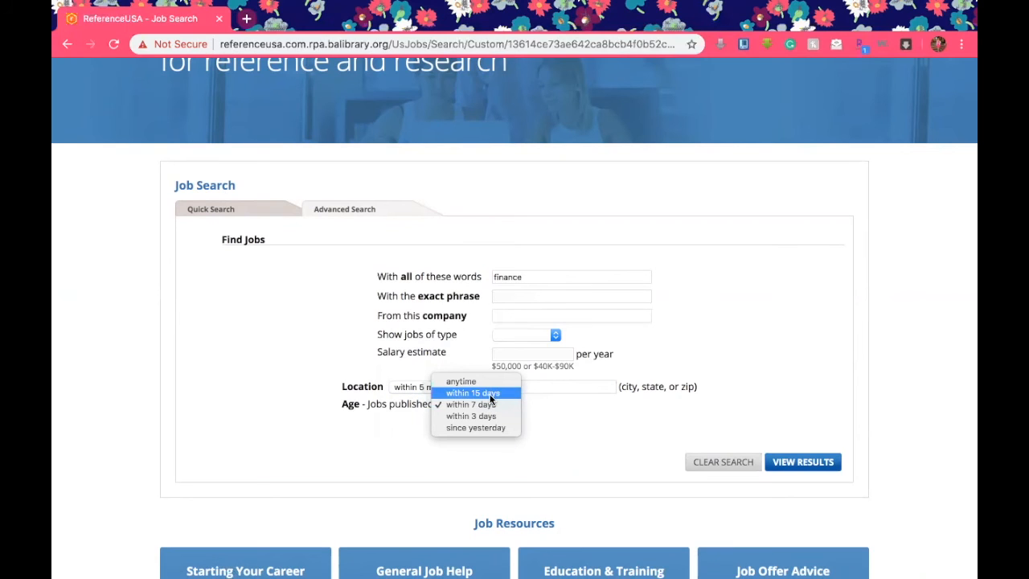
left_click(490, 394)
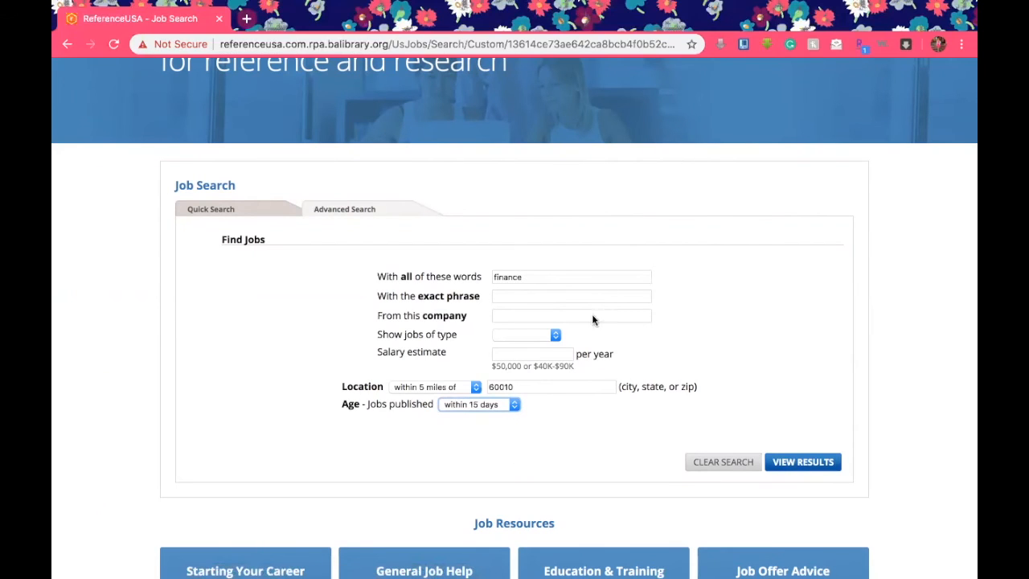
left_click(820, 466)
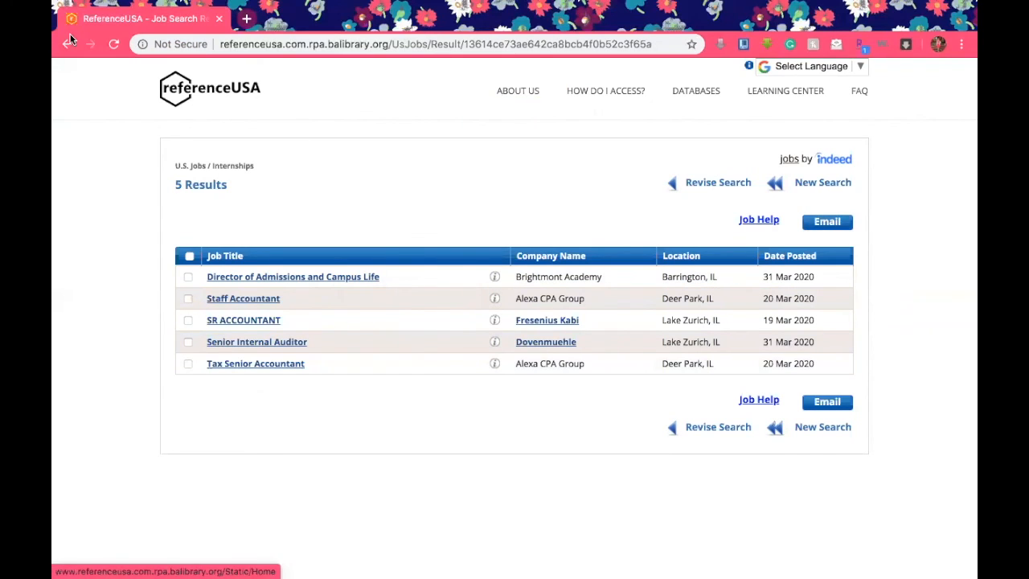
Return to the home page, open the U.S. New Businesses database's Advanced Search and review its available search criteria
left_click(200, 92)
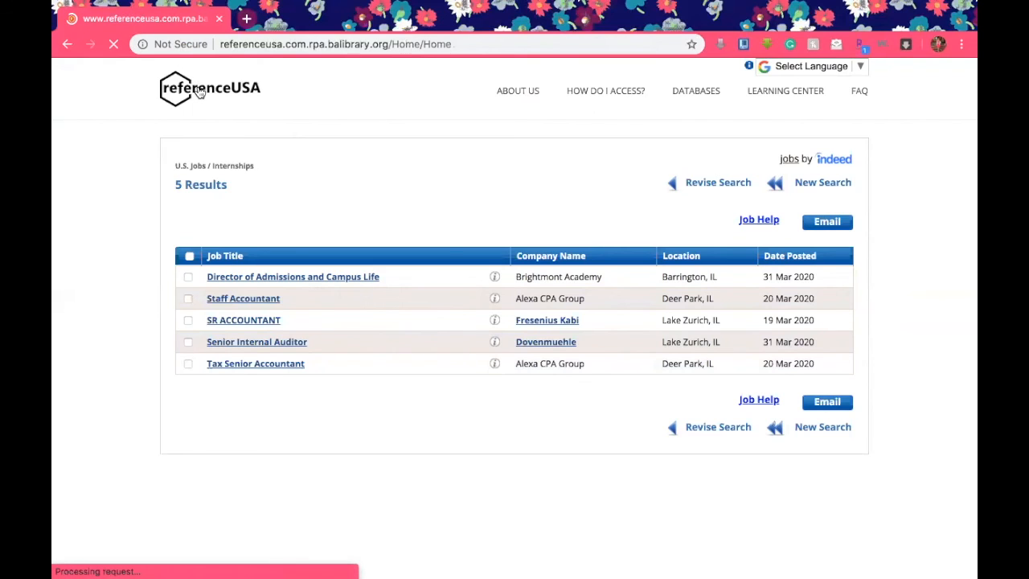
scroll(115, 356, "down", 3)
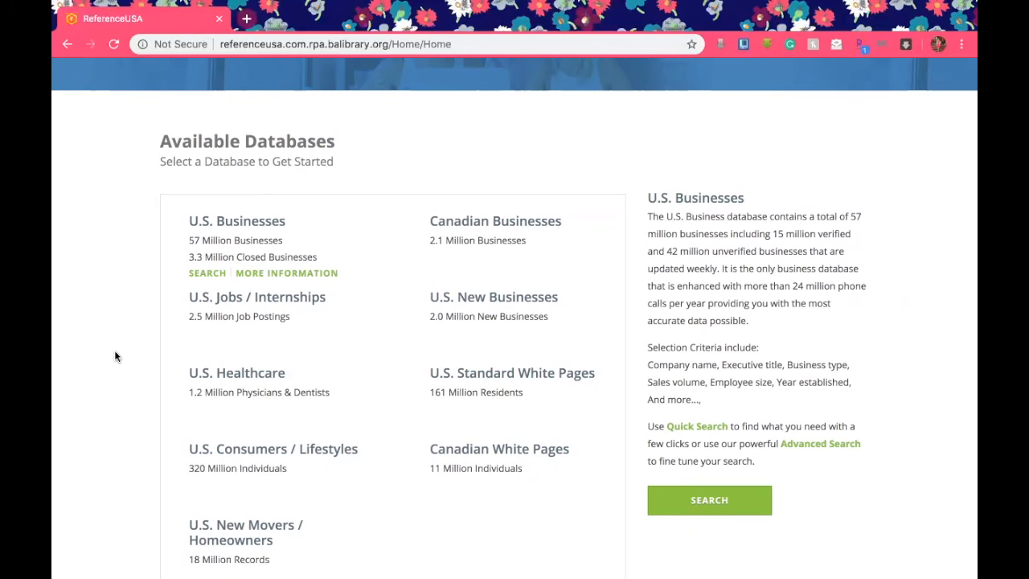
mouse_move(453, 300)
mouse_move(519, 302)
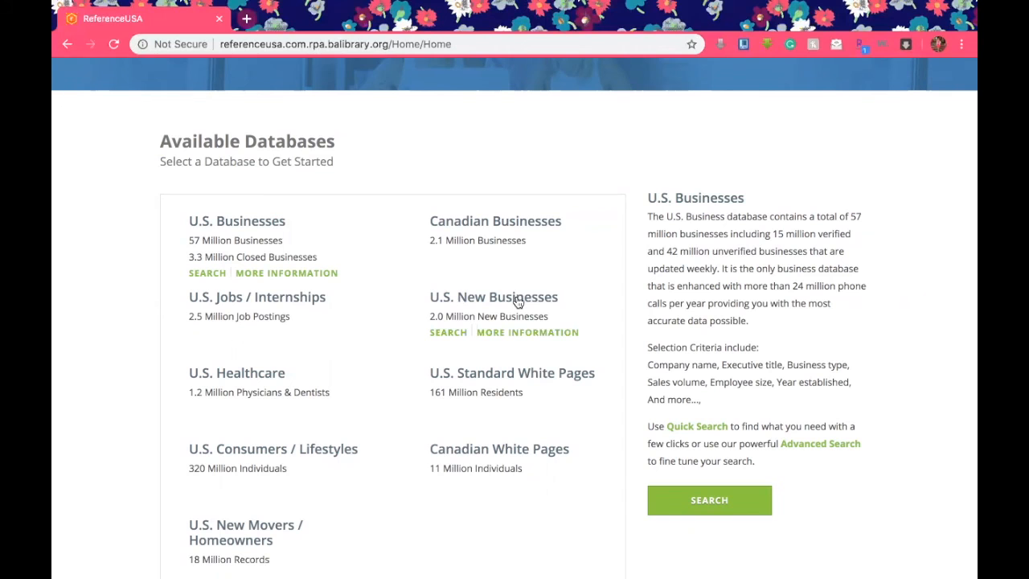
left_click(519, 301)
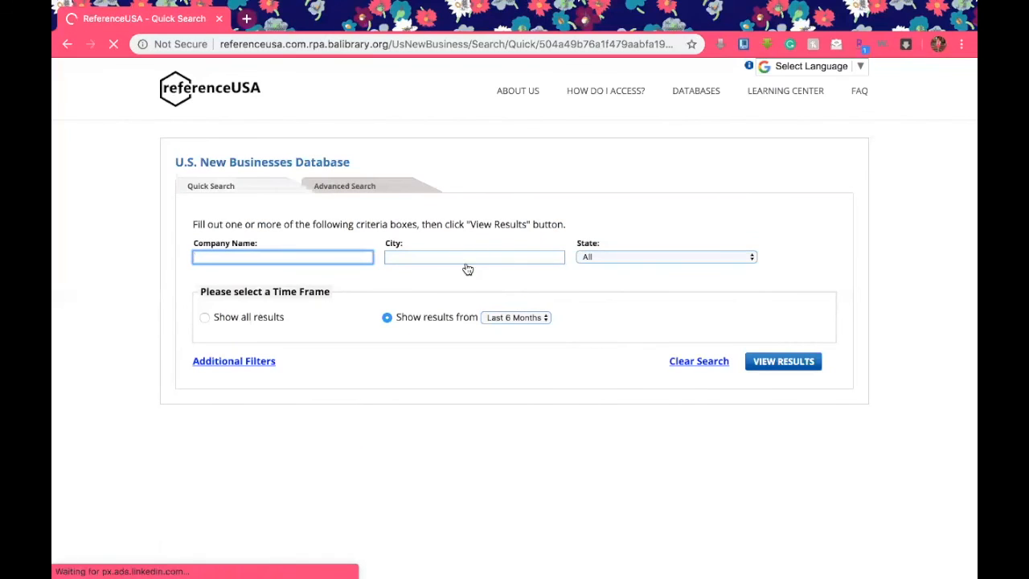
left_click(349, 187)
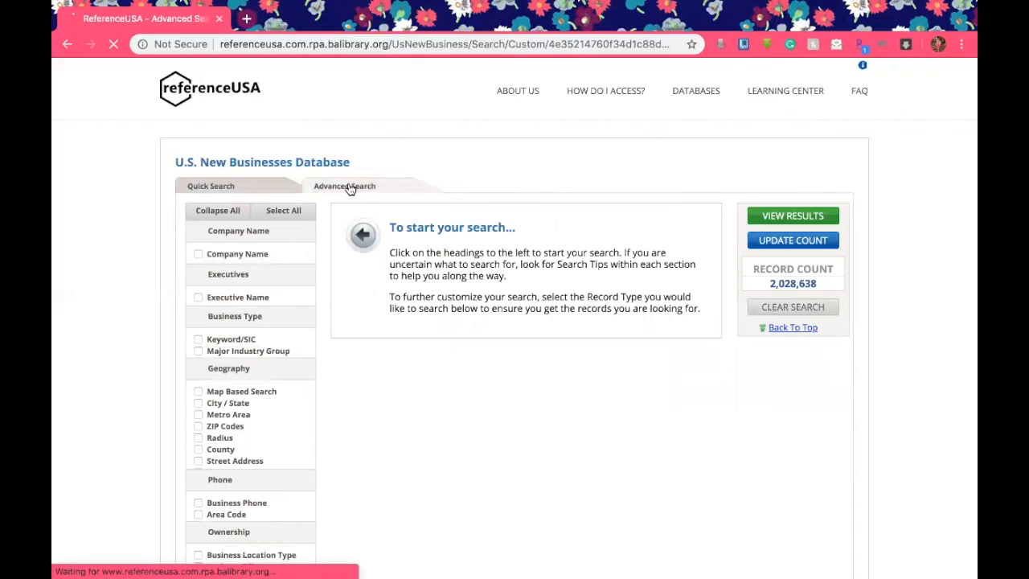
scroll(310, 224, "down", 2)
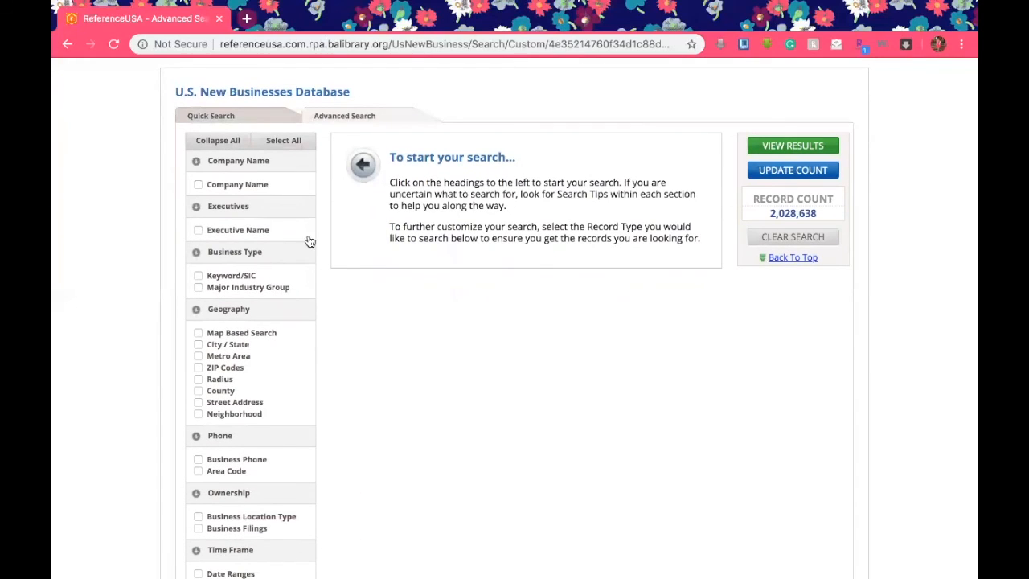
scroll(394, 453, "up", 1)
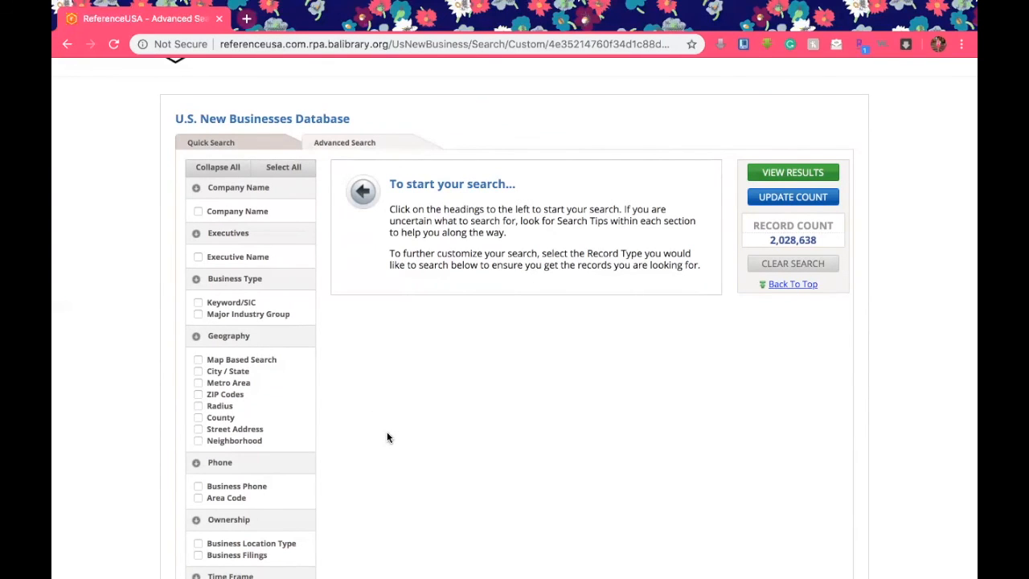
scroll(71, 123, "up", 1)
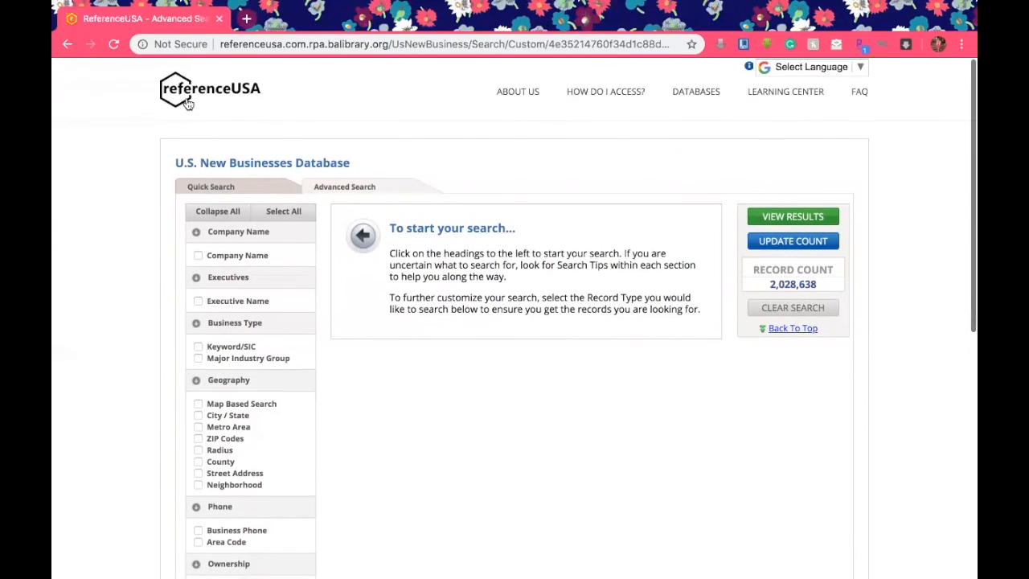
Go back to the home page, open the U.S. New Movers / Homeowners Advanced Search and review its filter categories
left_click(187, 103)
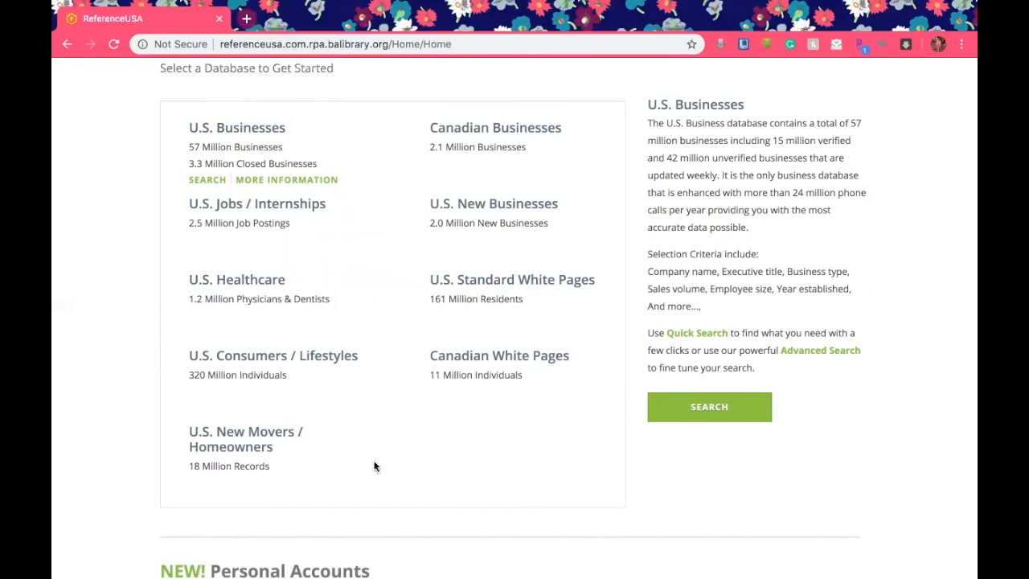
mouse_move(336, 452)
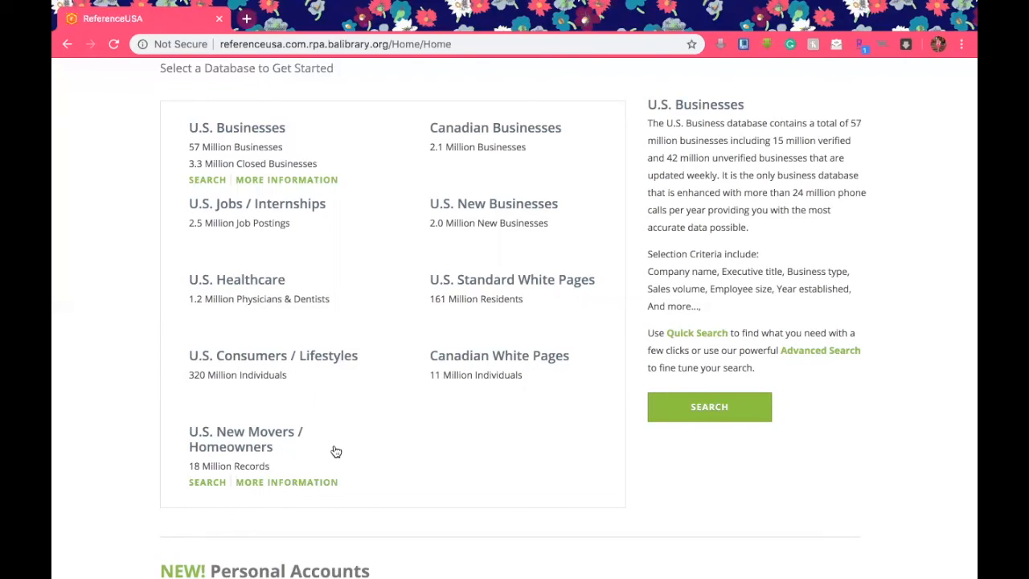
left_click(288, 436)
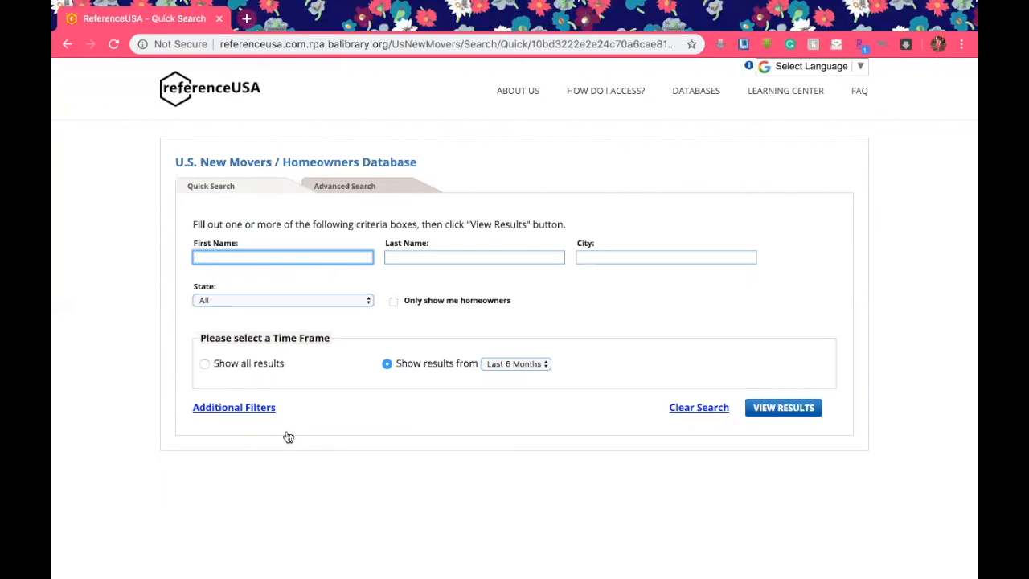
left_click(357, 190)
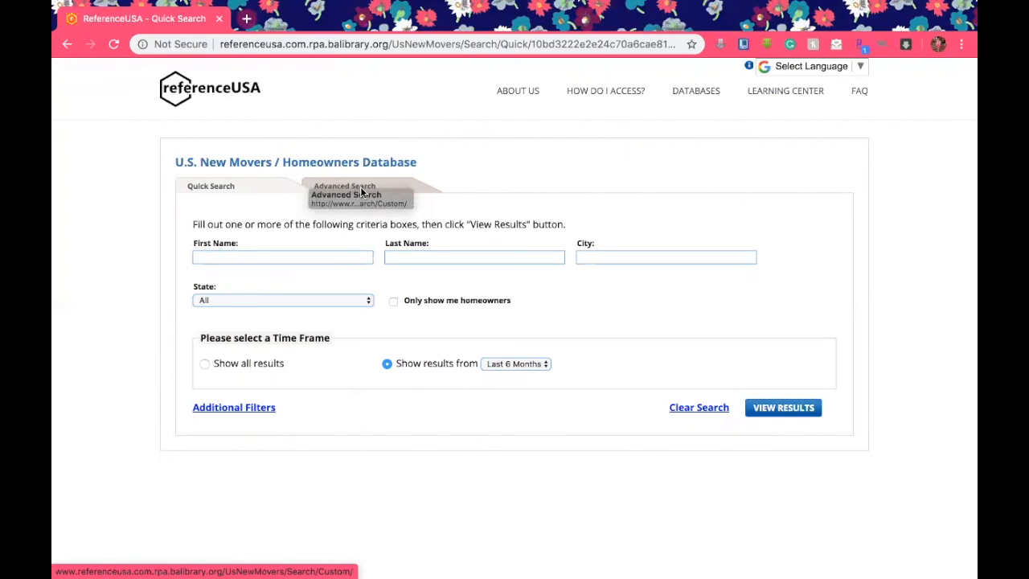
left_click(357, 192)
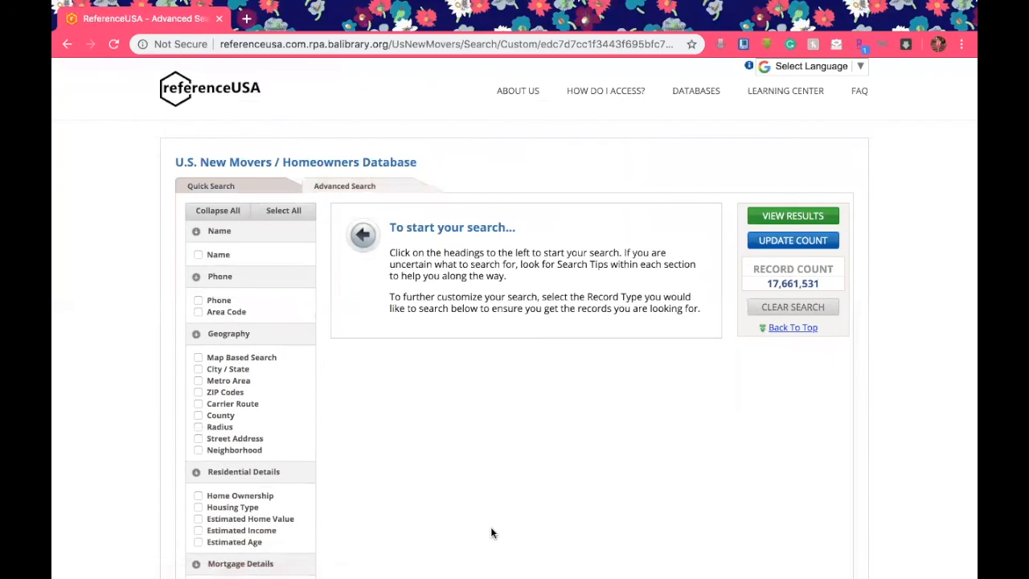
scroll(490, 532, "down", 3)
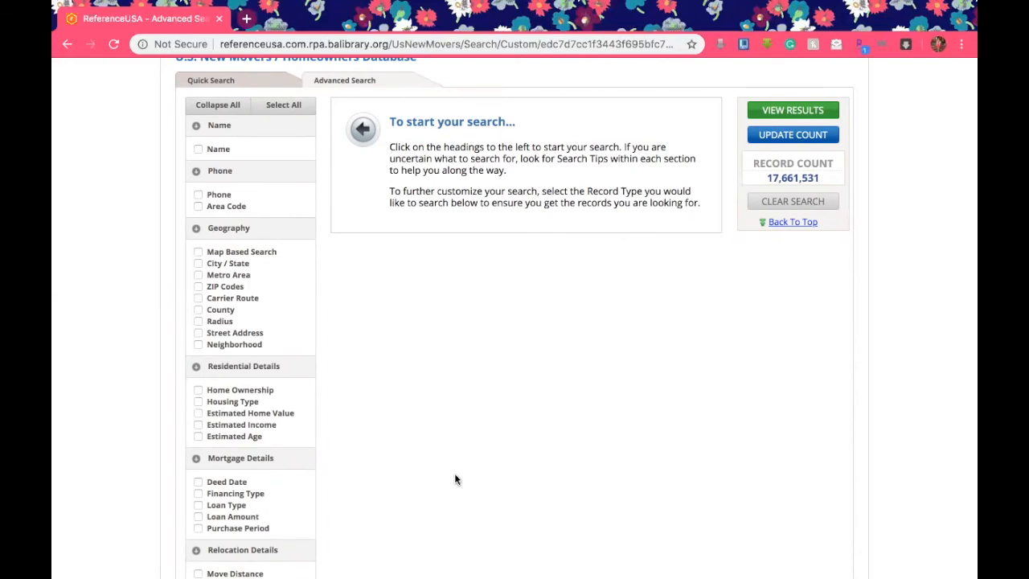
Return to the ReferenceUSA home page and look over the list of available databases
scroll(455, 473, "down", 3)
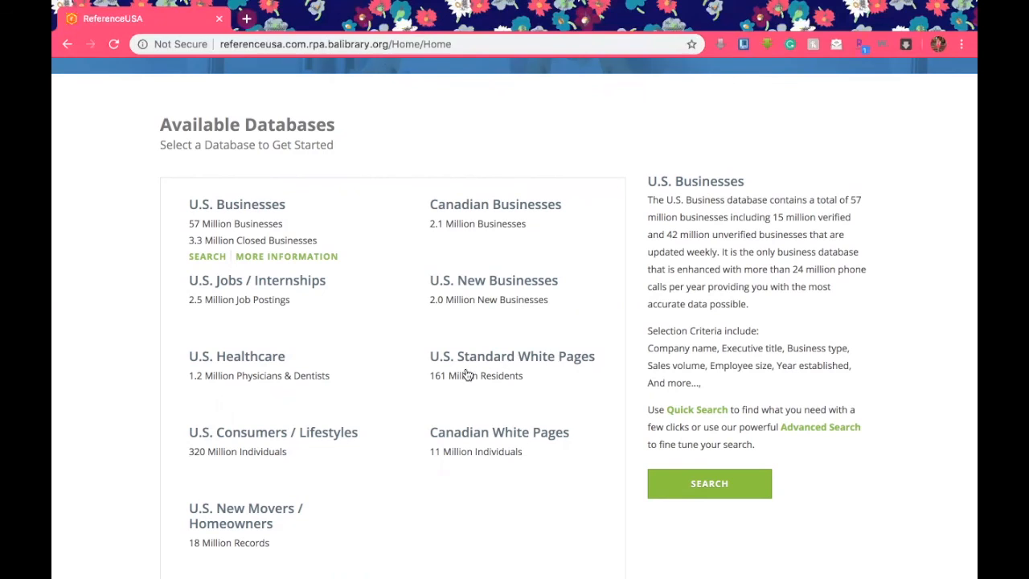
mouse_move(589, 346)
scroll(610, 569, "down", 1)
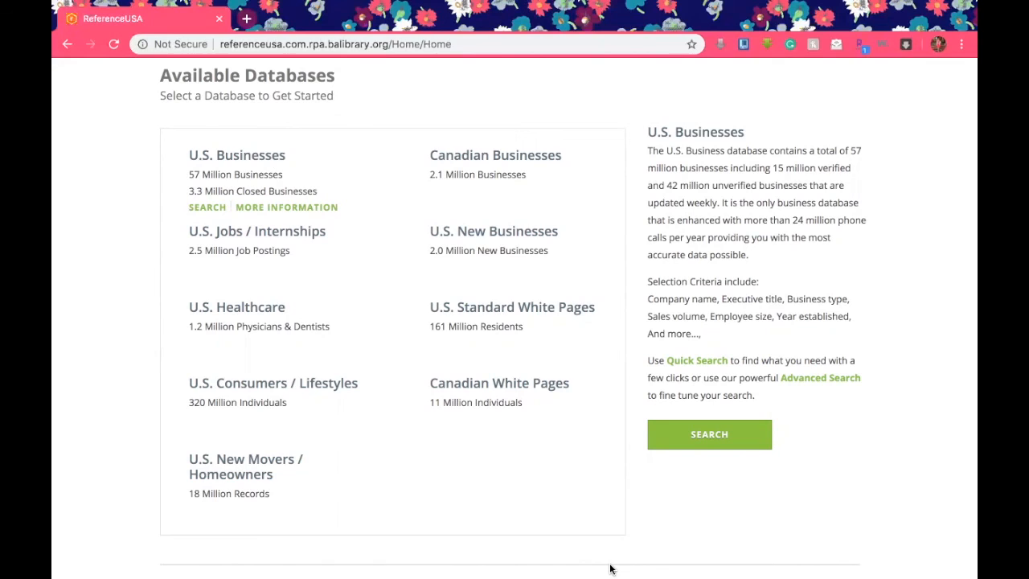
scroll(610, 569, "up", 1)
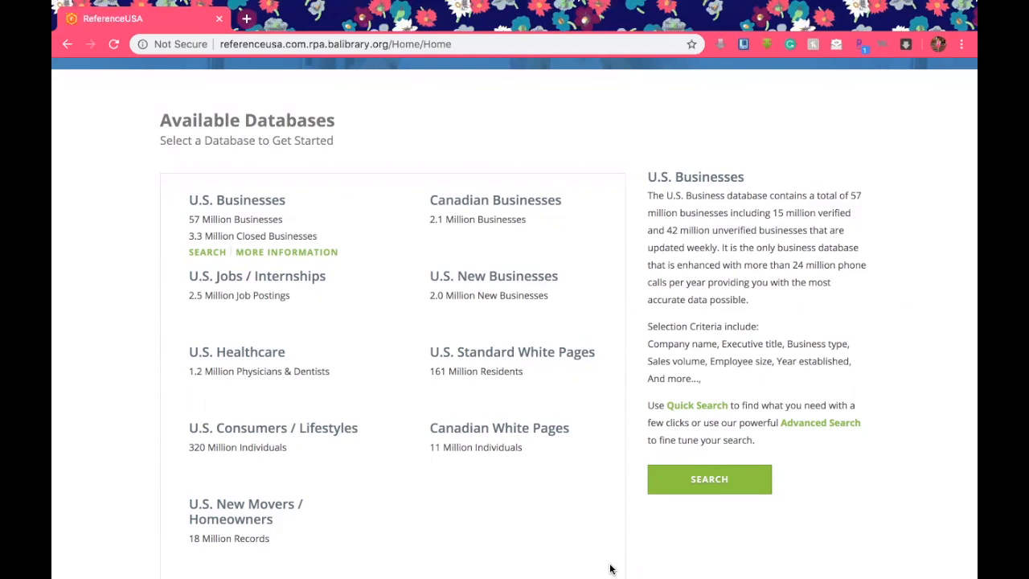
scroll(611, 569, "up", 5)
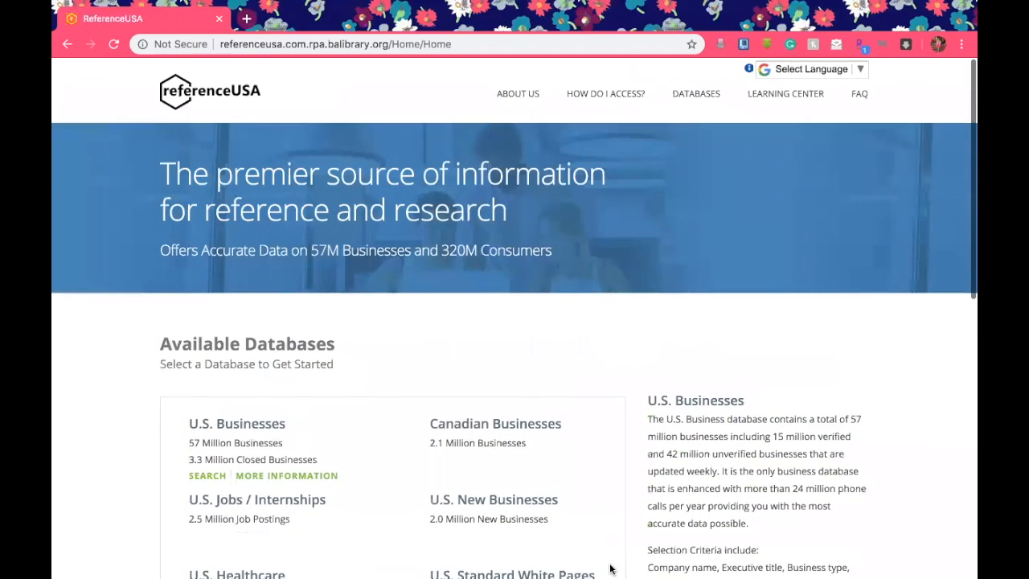